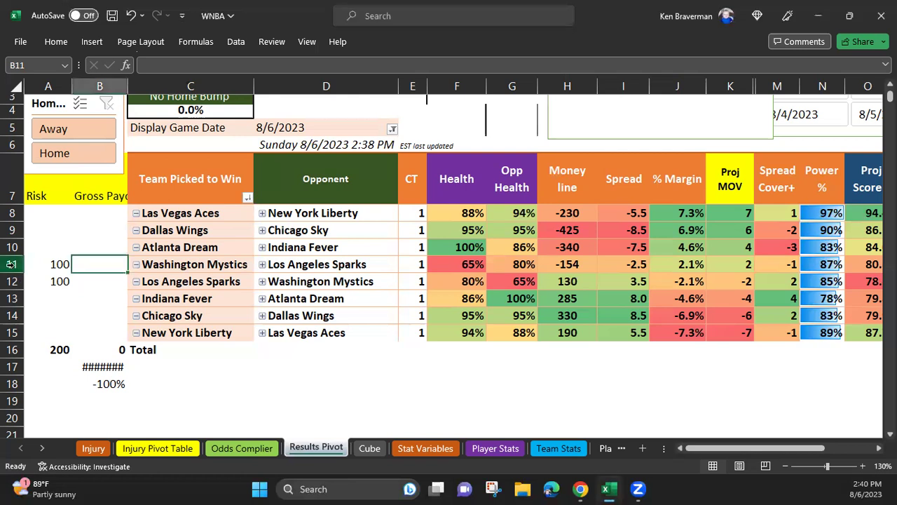
# Examine the Washington Mystics and Los Angeles Sparks rows, including their risk amounts and the Sparks' money line
pyautogui.moveTo(14, 267); pyautogui.dragTo(11, 281)
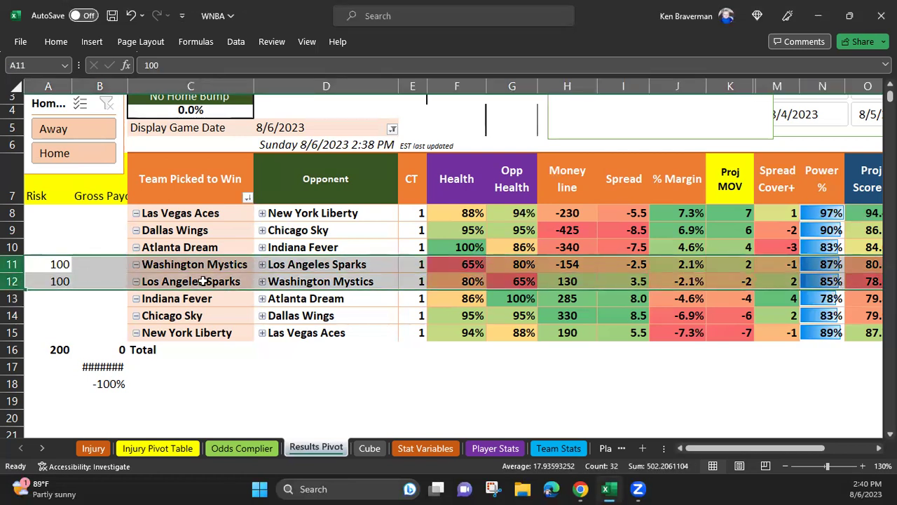
pyautogui.moveTo(210, 263); pyautogui.dragTo(214, 281)
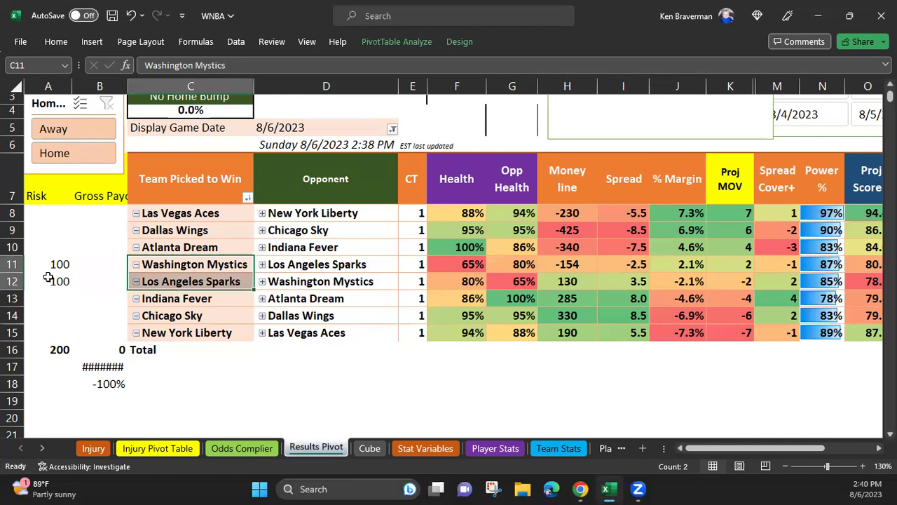
pyautogui.moveTo(12, 264); pyautogui.dragTo(12, 281)
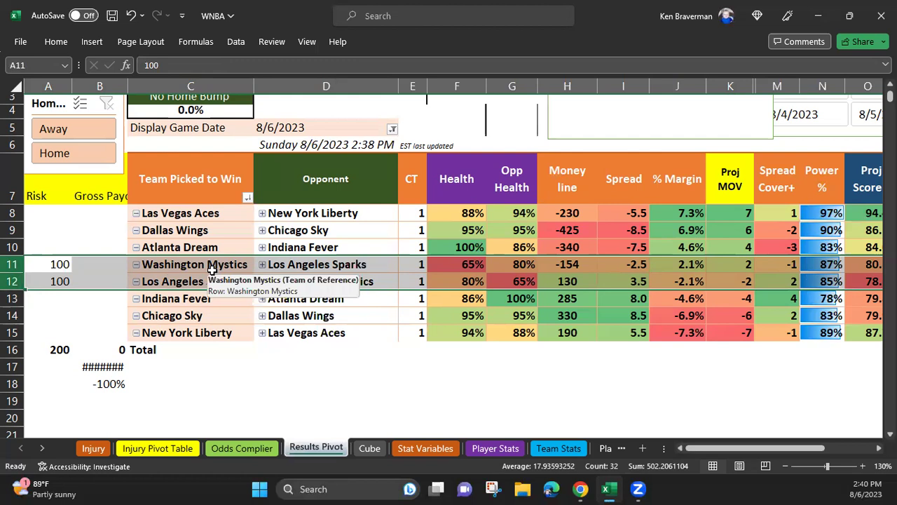
pyautogui.moveTo(210, 270); pyautogui.dragTo(208, 281)
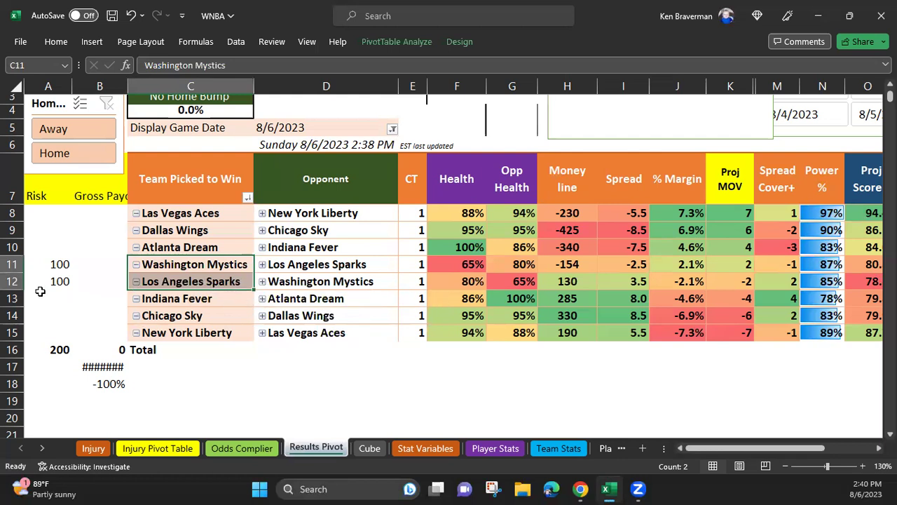
pyautogui.moveTo(12, 281); pyautogui.dragTo(10, 264)
pyautogui.click(554, 283)
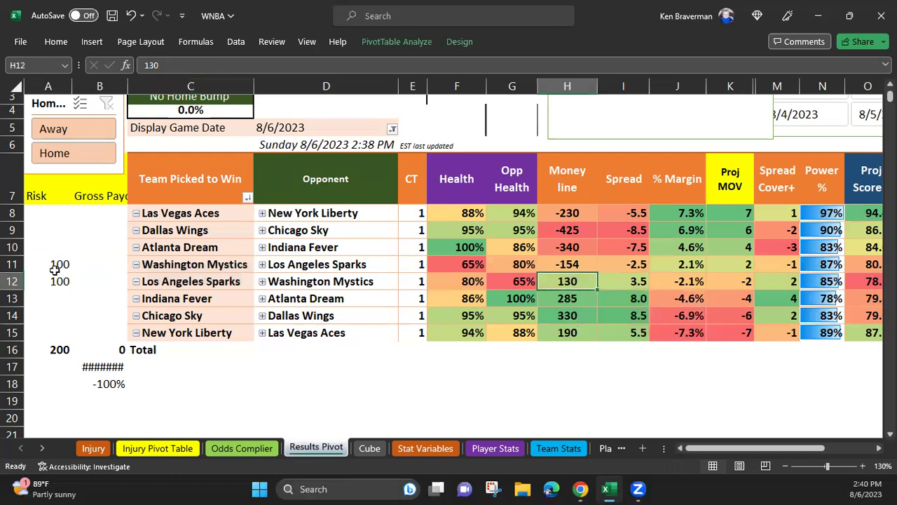
pyautogui.moveTo(54, 263); pyautogui.dragTo(56, 281)
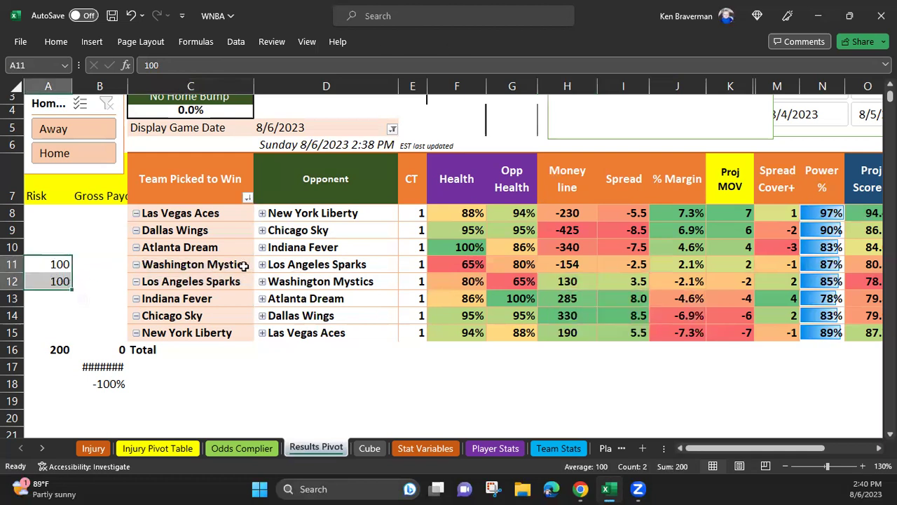
pyautogui.moveTo(245, 266); pyautogui.dragTo(237, 280)
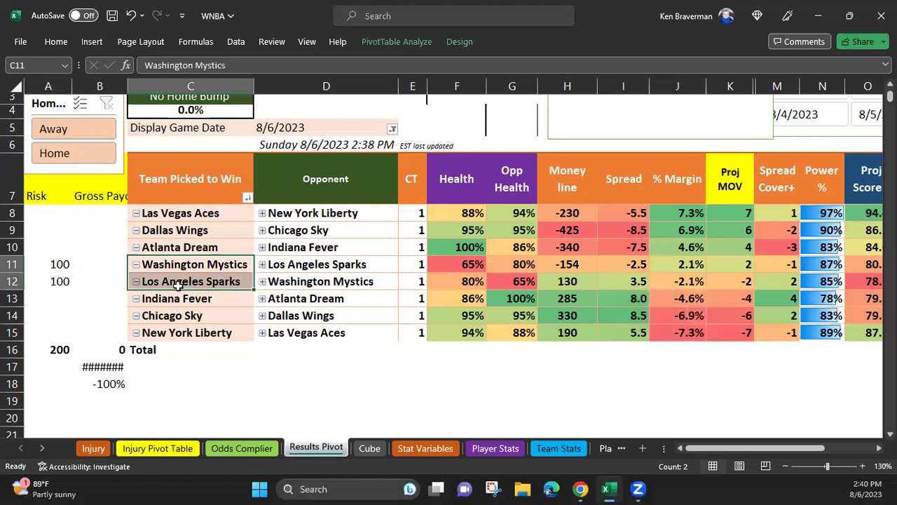
# Enter 130 as the gross payout for the Los Angeles Sparks and correct it to 230
pyautogui.click(119, 281)
pyautogui.write('130')
pyautogui.press('Return')
pyautogui.press('Up')
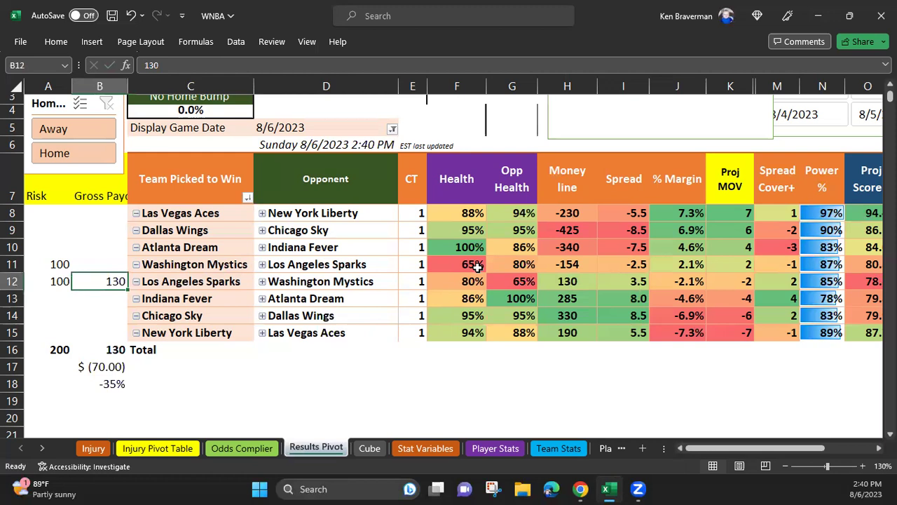
pyautogui.write('230')
pyautogui.press('Return')
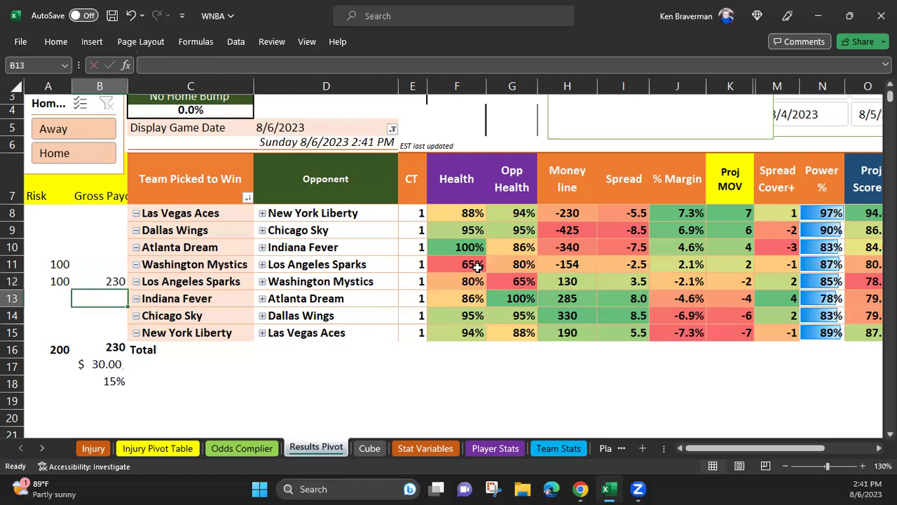
# Try a gross payout of 0 for the Los Angeles Sparks and restore it to 230
pyautogui.press('Up')
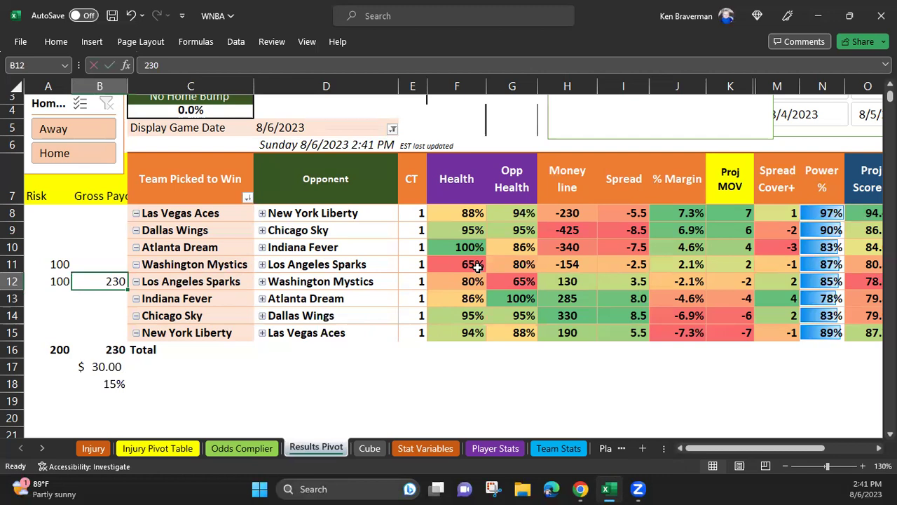
pyautogui.write('0')
pyautogui.press('Return')
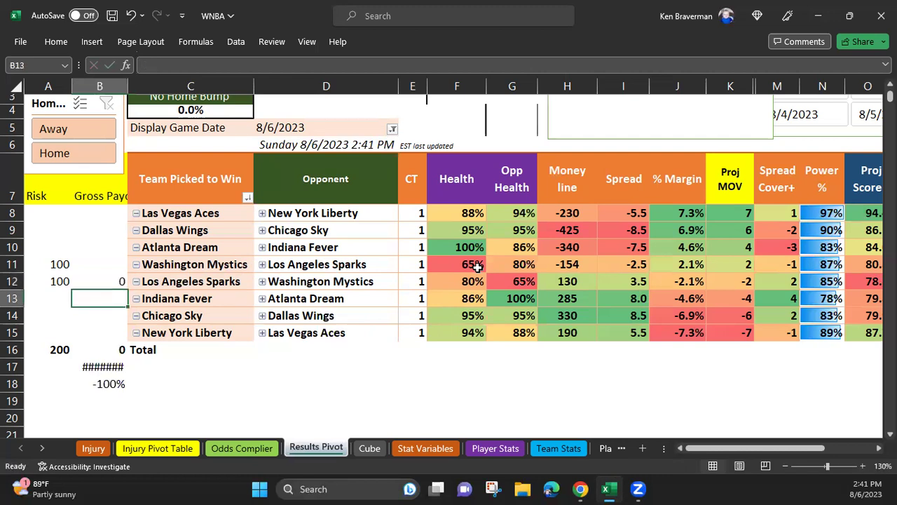
pyautogui.press('Up')
pyautogui.write('230')
pyautogui.press('Return')
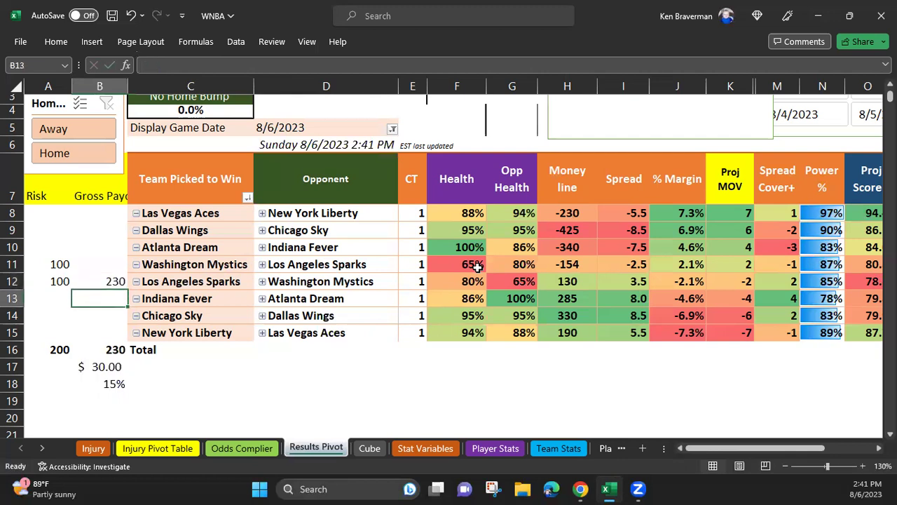
# Check both teams' money lines and the Mystics' health, and enter the Washington Mystics' gross payout as 100, corrected to 210
pyautogui.press('Up')
pyautogui.press('Up')
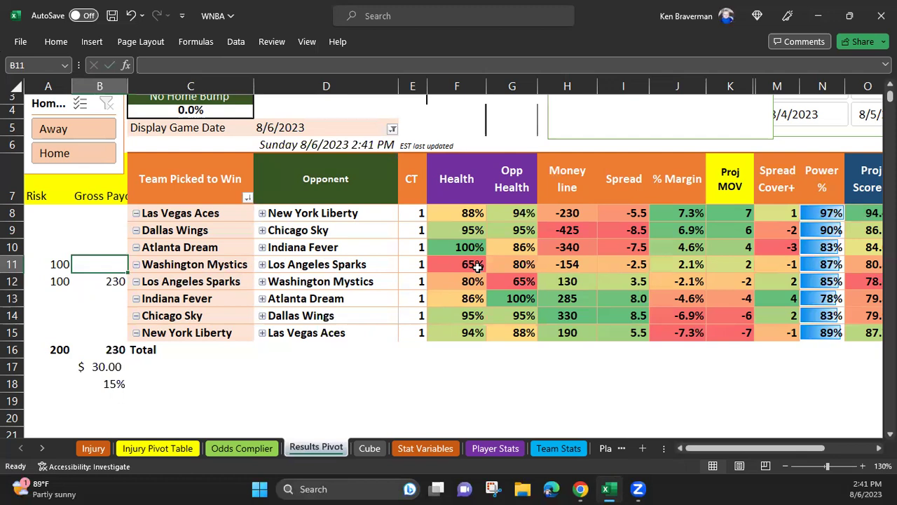
pyautogui.click(568, 281)
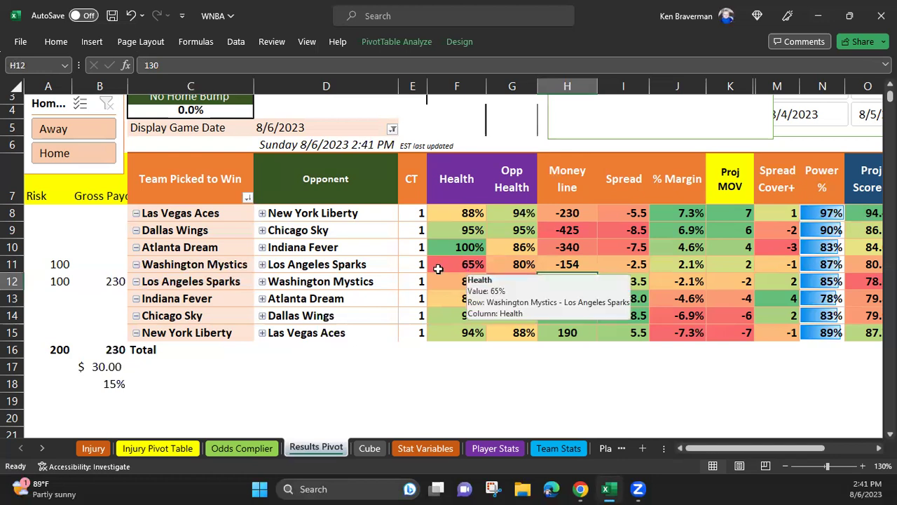
pyautogui.click(462, 265)
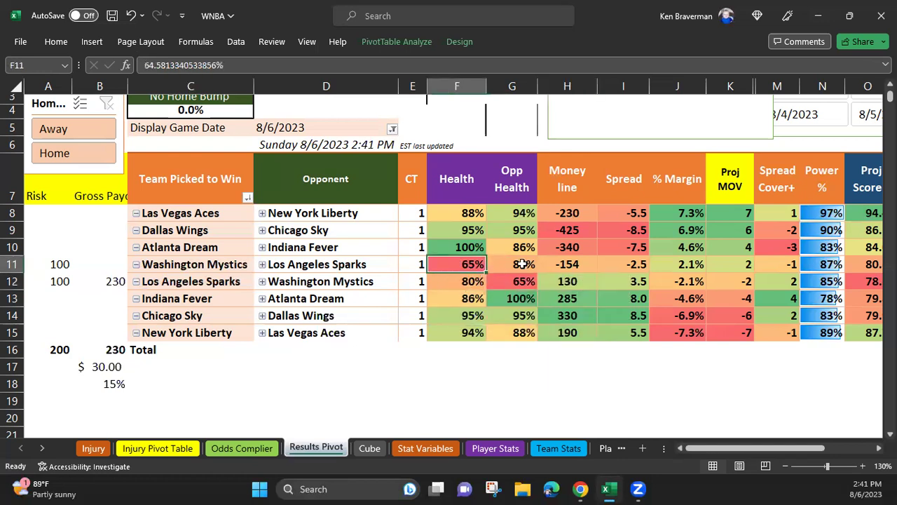
pyautogui.moveTo(432, 276)
pyautogui.click(567, 264)
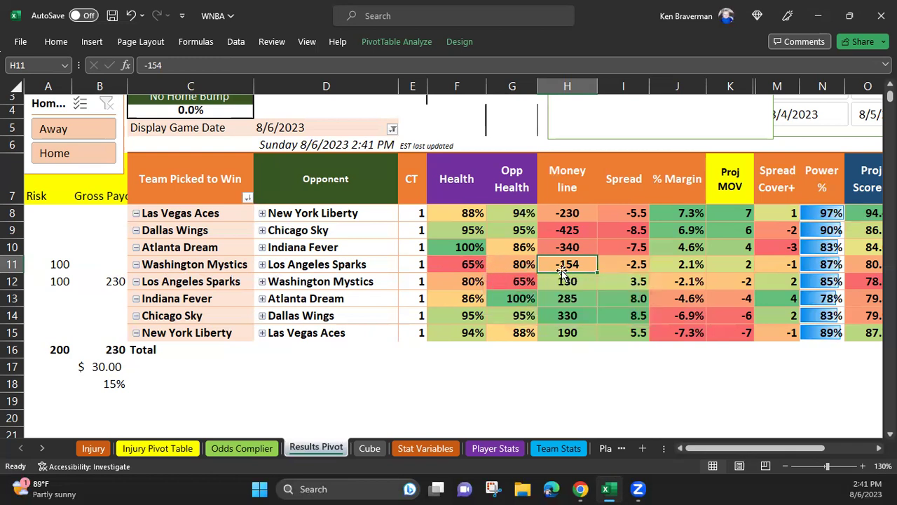
pyautogui.click(120, 270)
pyautogui.write('100')
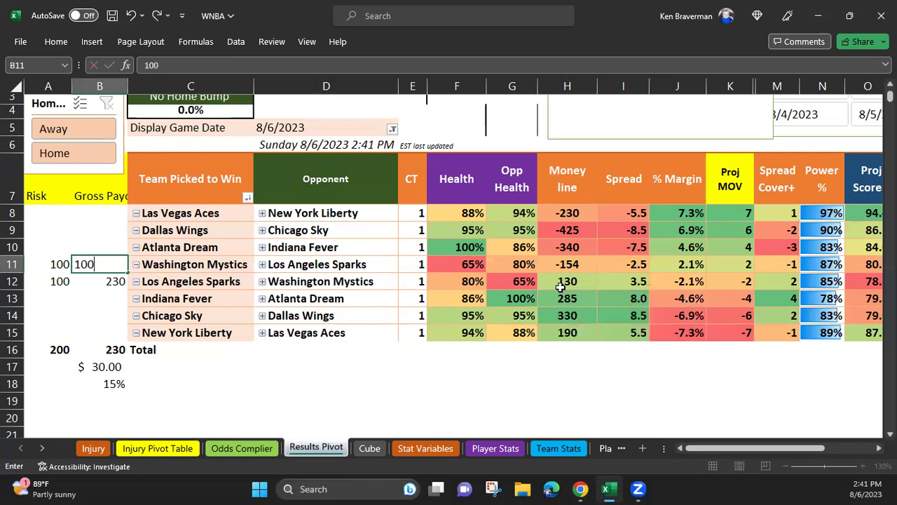
pyautogui.hotkey('ctrl', 'Return')
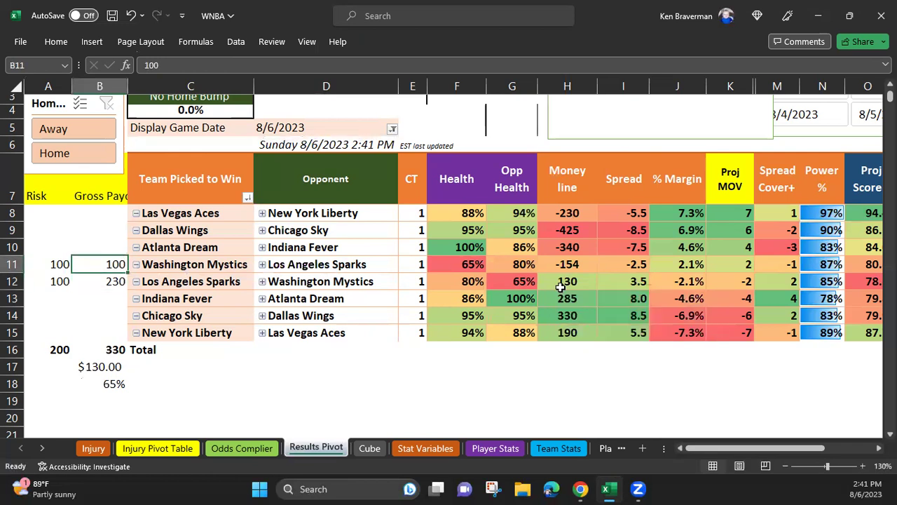
pyautogui.write('210')
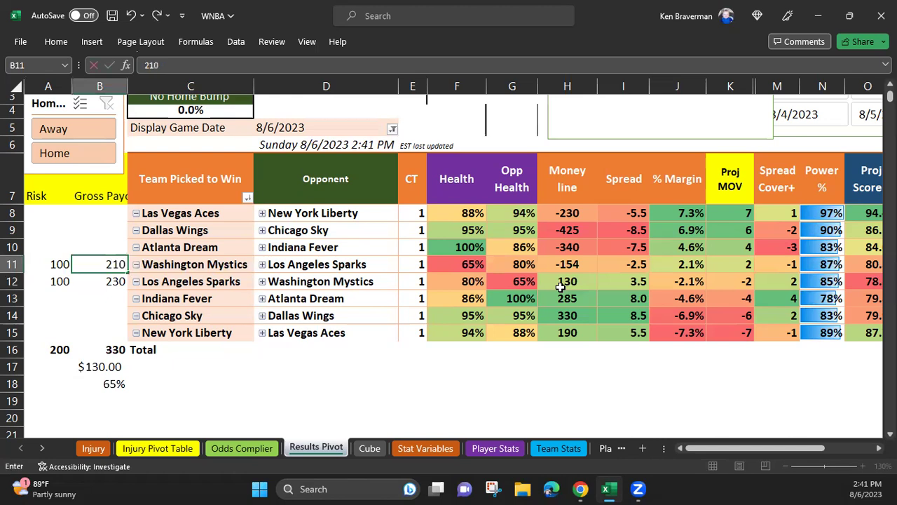
pyautogui.press('Return')
pyautogui.press('Up')
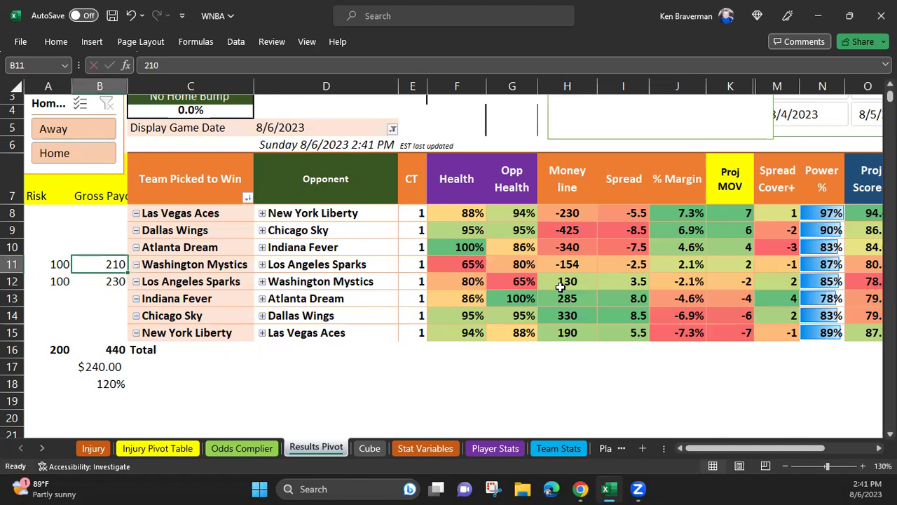
# Compare the money lines, risk amounts and gross payouts of the Washington Mystics and Los Angeles Sparks
pyautogui.click(569, 265)
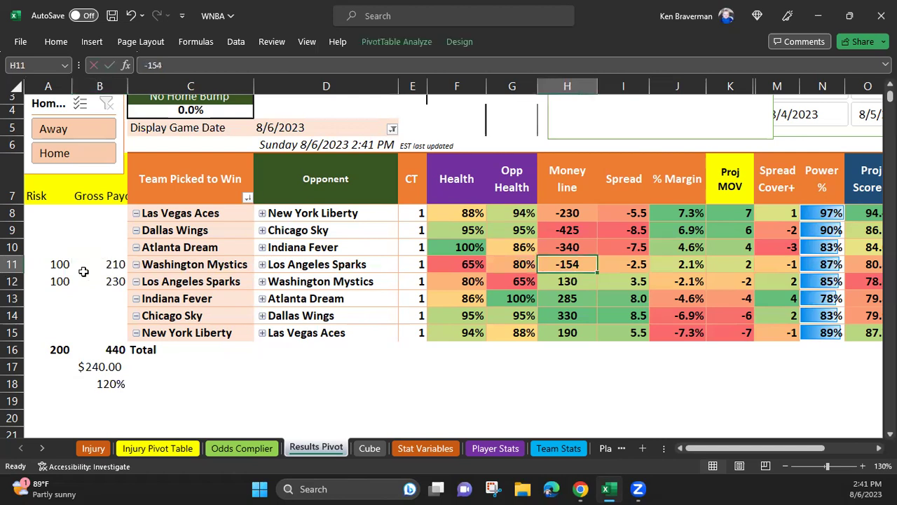
pyautogui.click(113, 269)
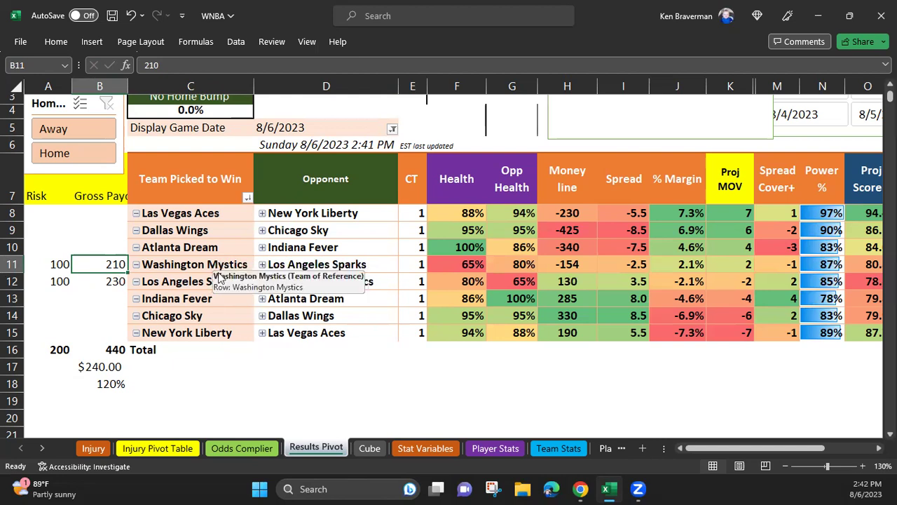
pyautogui.moveTo(560, 264); pyautogui.dragTo(564, 284)
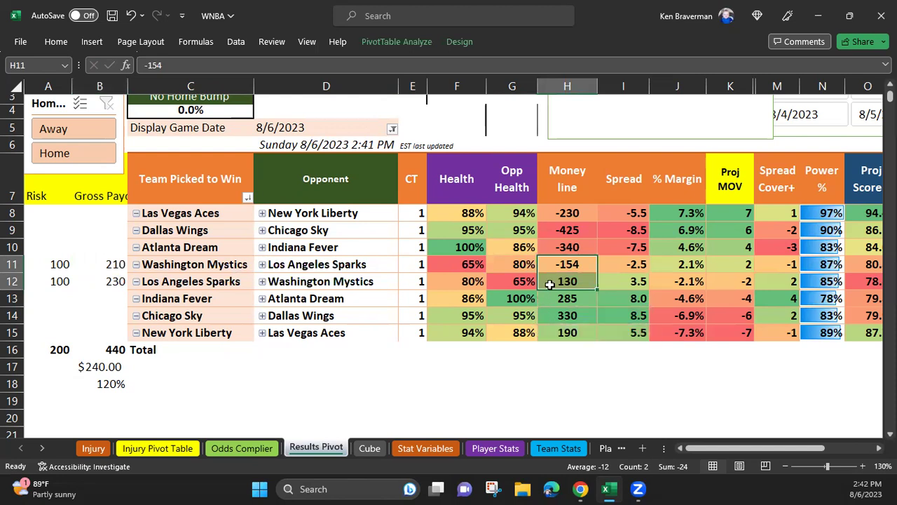
pyautogui.moveTo(107, 263); pyautogui.dragTo(107, 275)
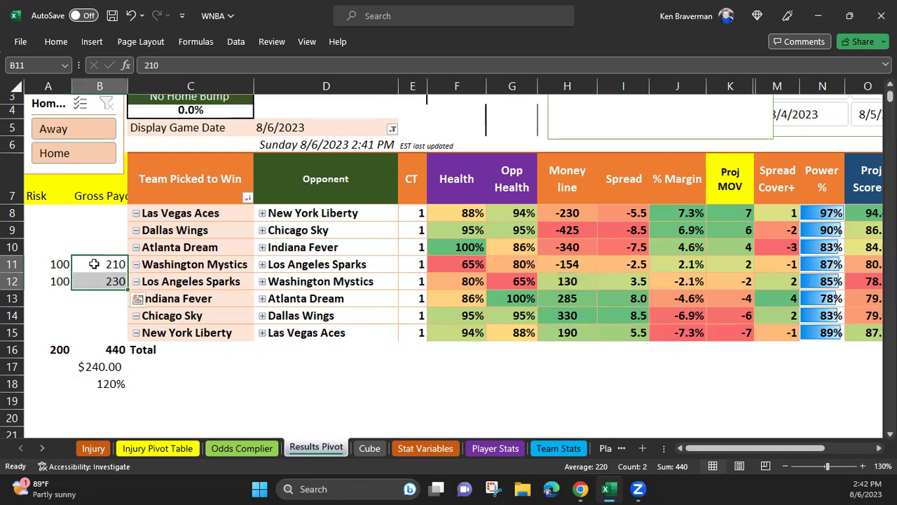
pyautogui.moveTo(94, 261); pyautogui.dragTo(89, 278)
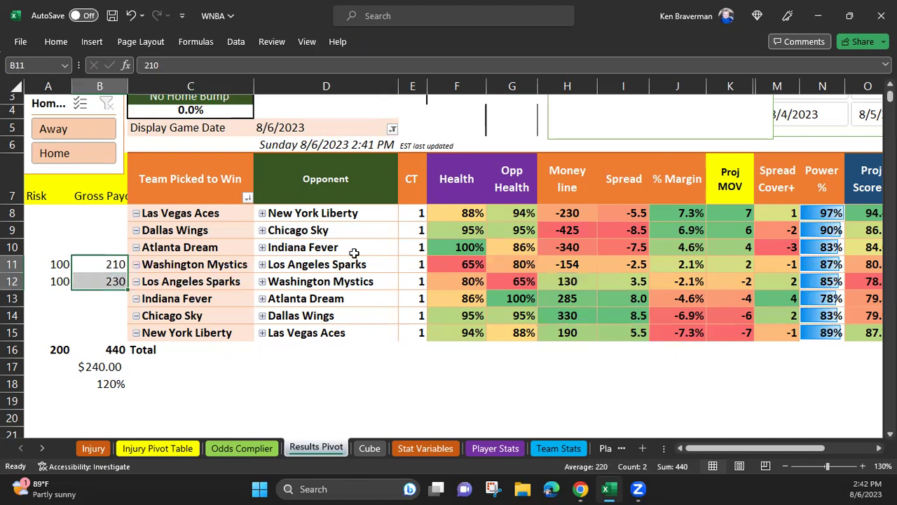
pyautogui.click(165, 282)
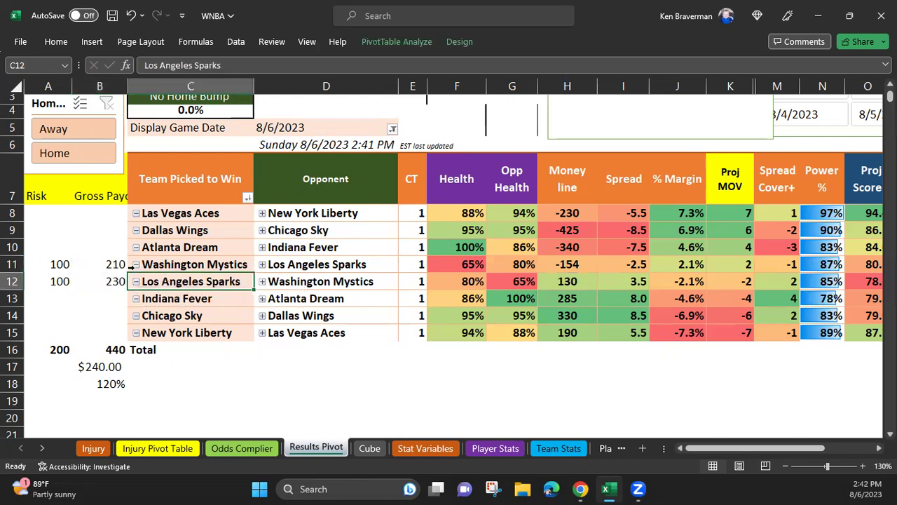
pyautogui.click(170, 264)
pyautogui.click(110, 268)
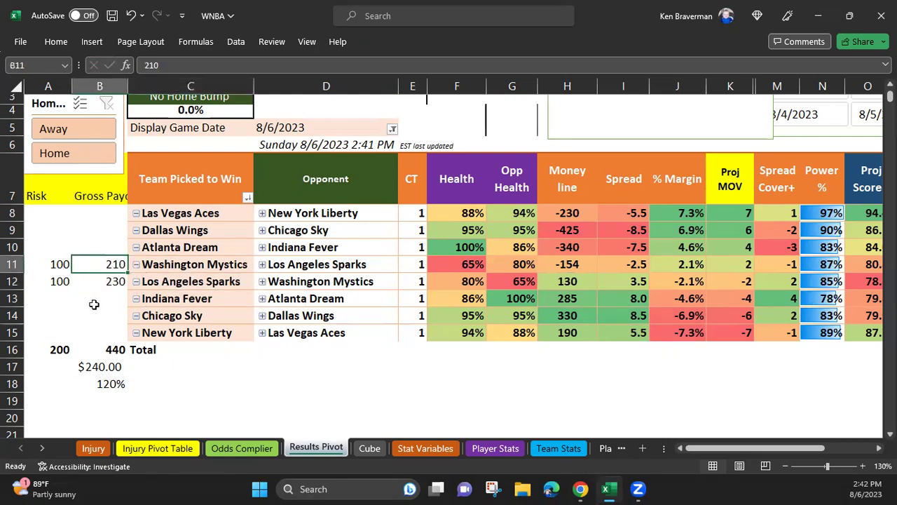
pyautogui.moveTo(60, 263); pyautogui.dragTo(61, 280)
pyautogui.click(94, 267)
pyautogui.click(575, 265)
# Set the Washington Mystics' gross payout to 0 and check the net profit and return percentage below the totals
pyautogui.click(106, 271)
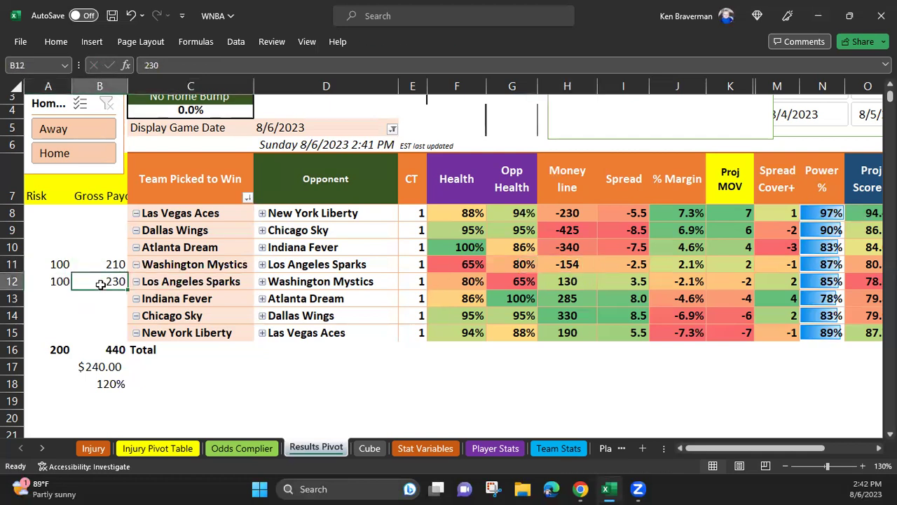
pyautogui.moveTo(485, 270)
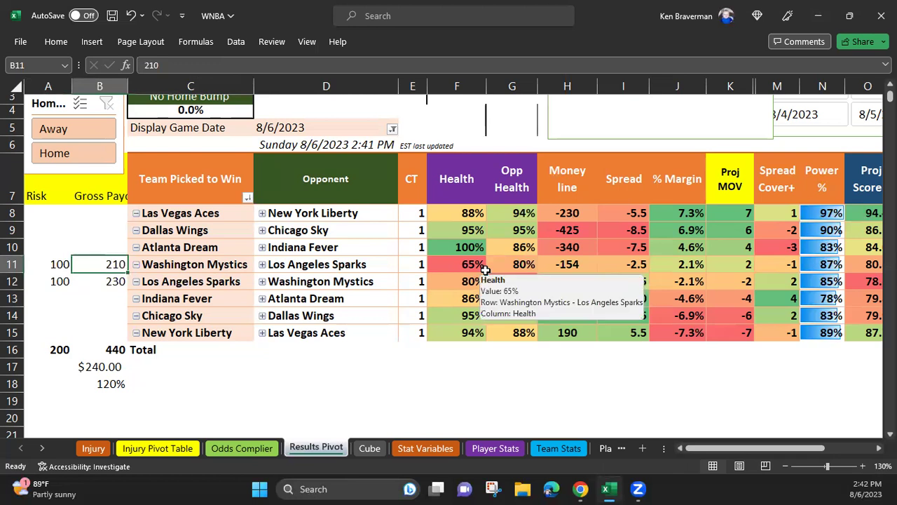
pyautogui.write('0')
pyautogui.press('Return')
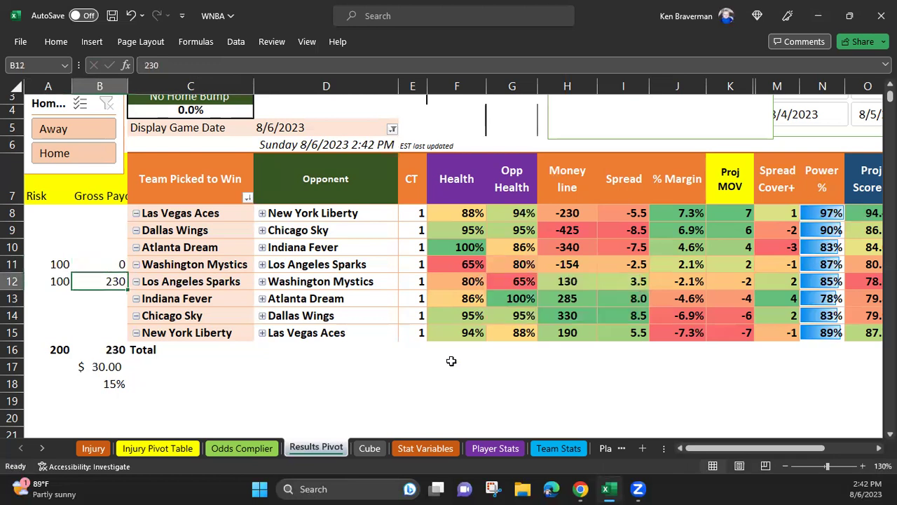
pyautogui.click(112, 368)
pyautogui.click(113, 384)
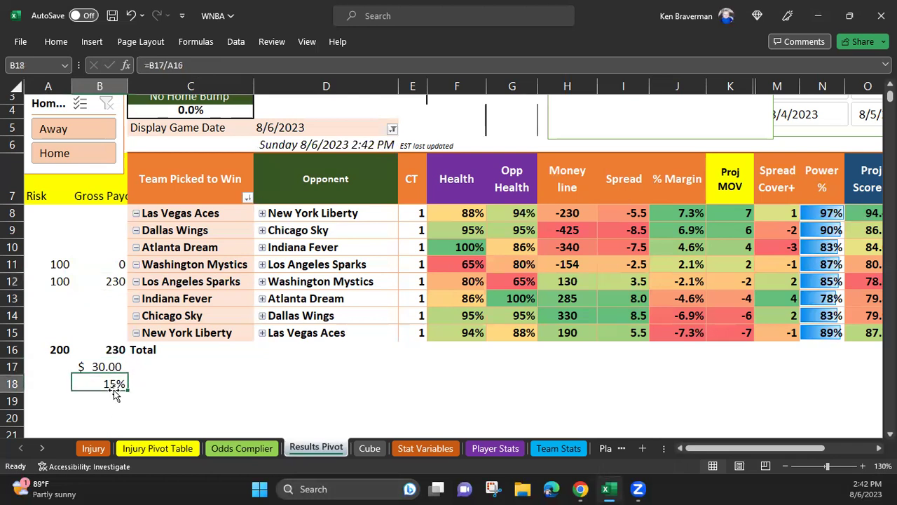
pyautogui.click(112, 366)
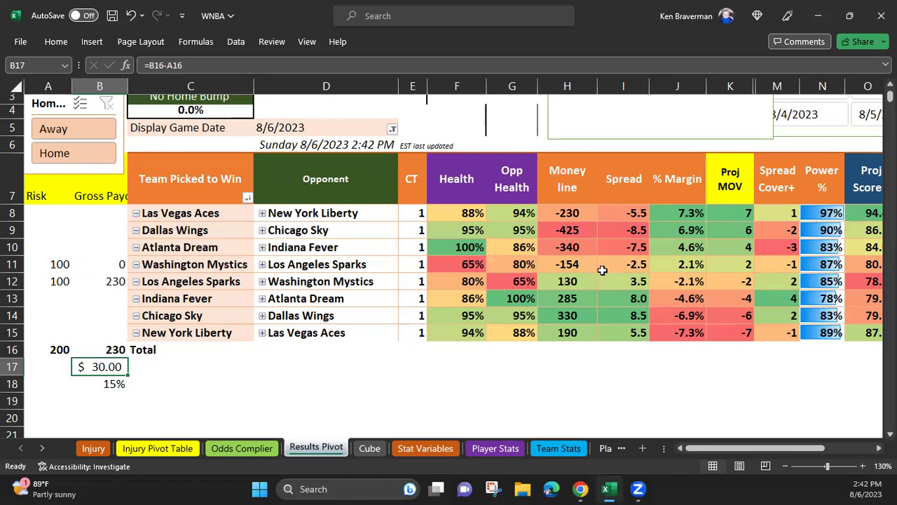
# Review both teams' money lines and restore the Washington Mystics' gross payout to 210
pyautogui.moveTo(575, 280); pyautogui.dragTo(576, 260)
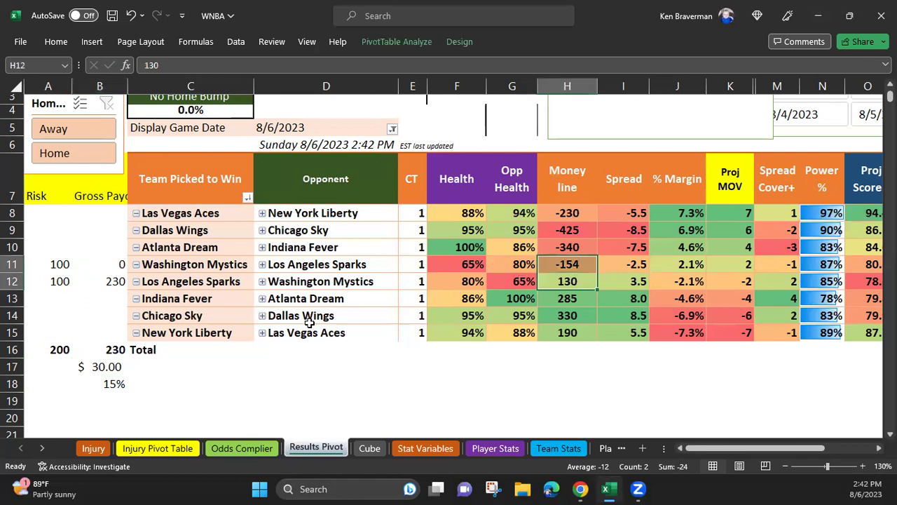
pyautogui.click(112, 267)
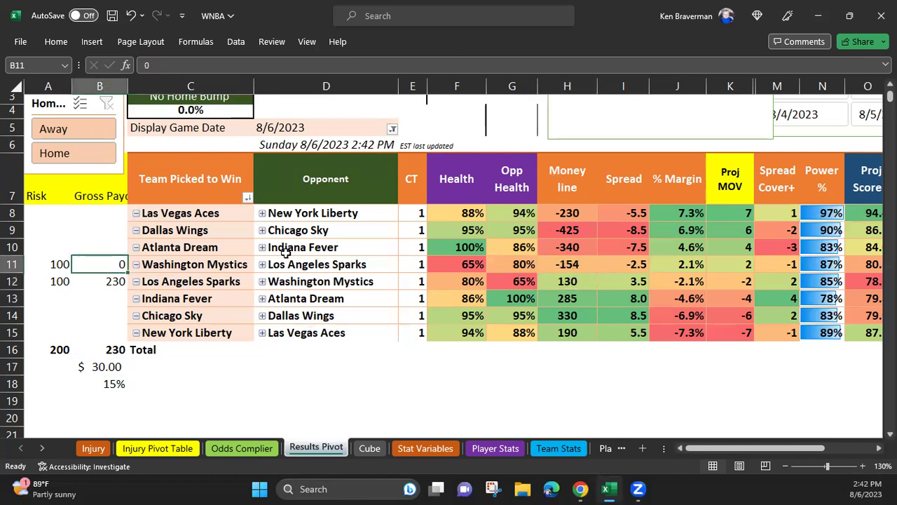
pyautogui.write('210')
pyautogui.press('Return')
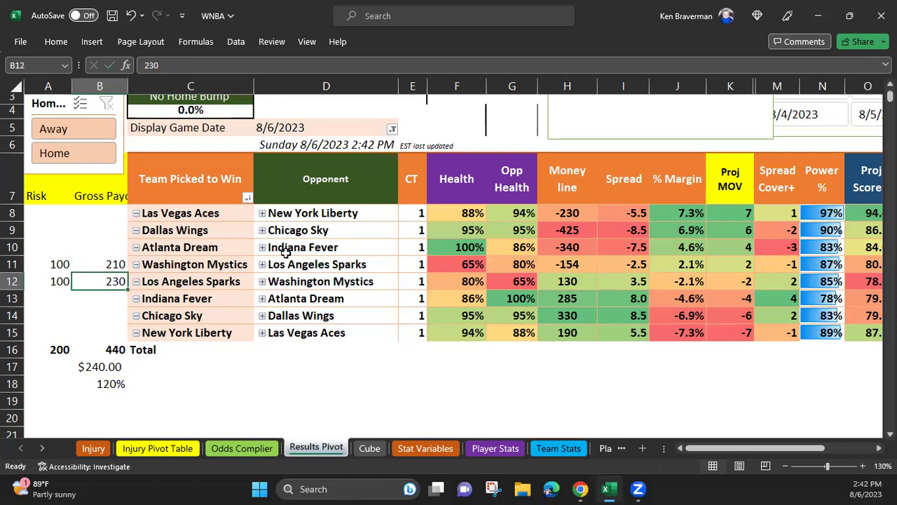
# Set the Los Angeles Sparks' gross payout to 0 and check the Washington Mystics' gross payout and money line
pyautogui.write('0')
pyautogui.hotkey('ctrl', 'Return')
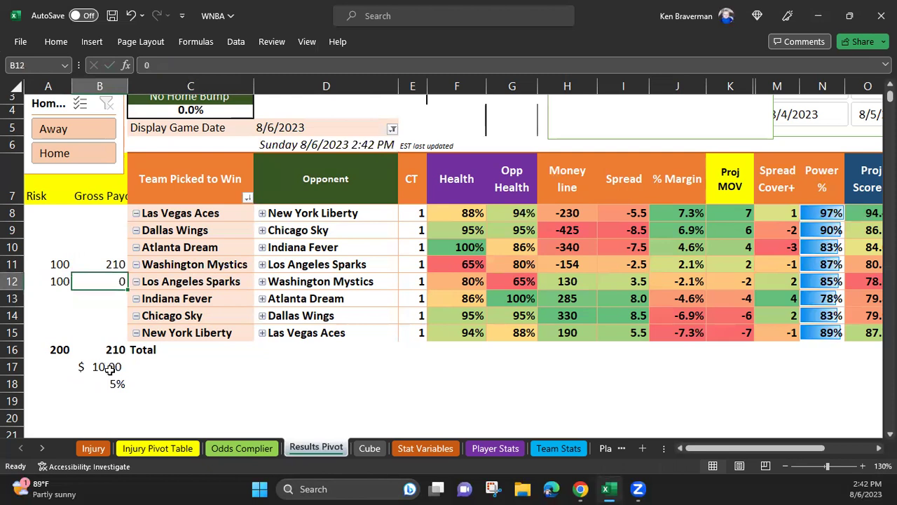
pyautogui.click(104, 265)
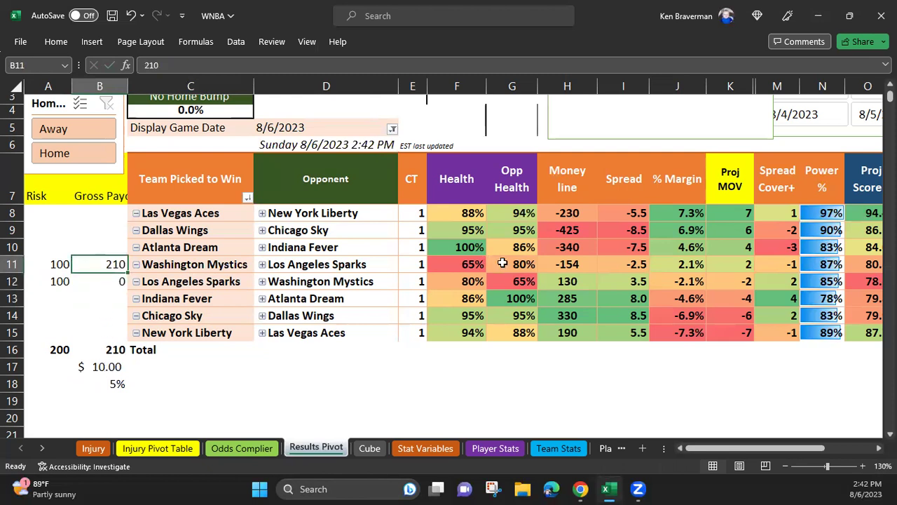
pyautogui.click(583, 263)
pyautogui.click(188, 269)
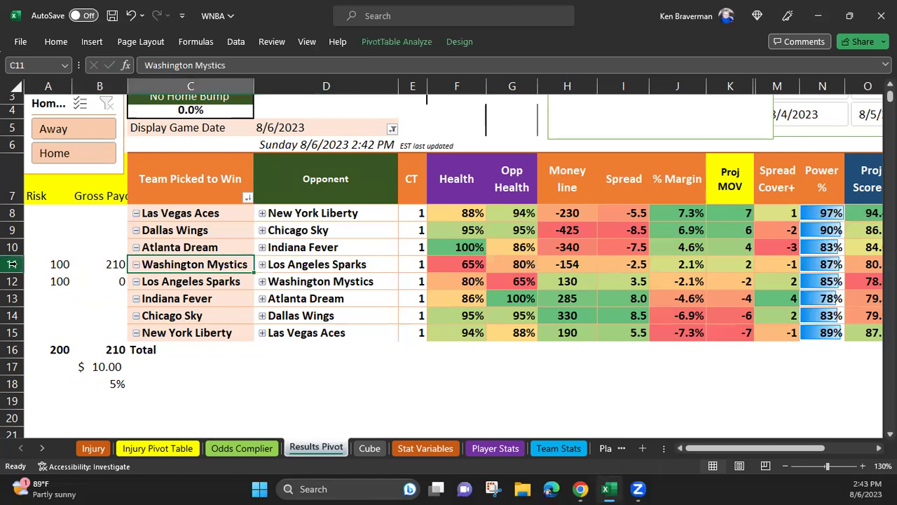
# Compare the Washington Mystics and Los Angeles Sparks rows, including their money lines, spreads and percent margins
pyautogui.moveTo(17, 270); pyautogui.dragTo(19, 283)
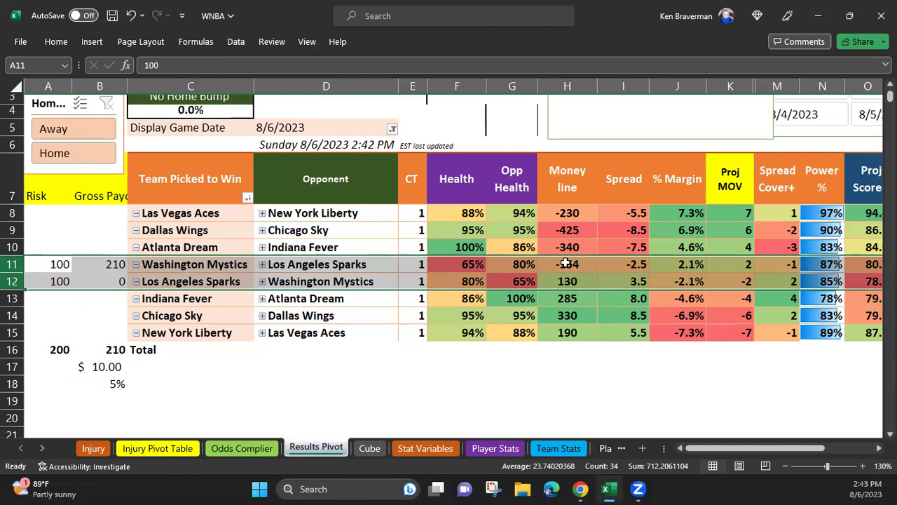
pyautogui.click(177, 283)
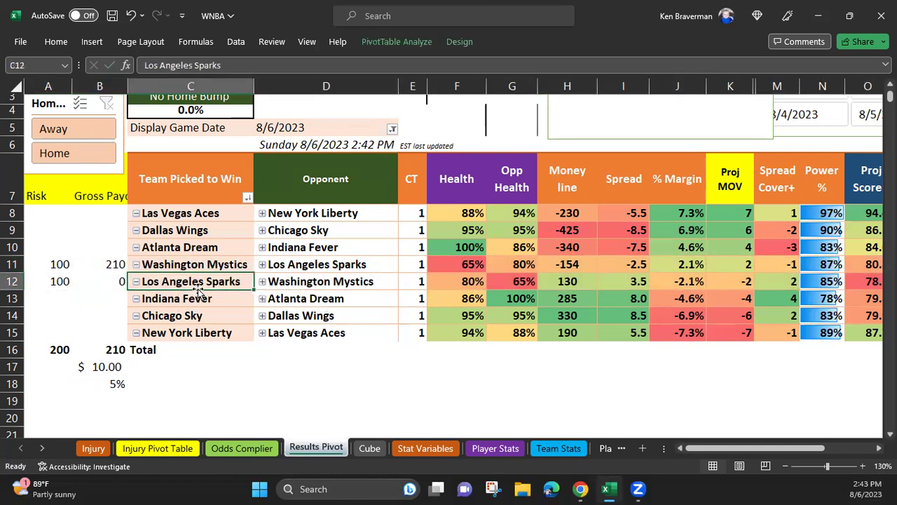
pyautogui.click(208, 264)
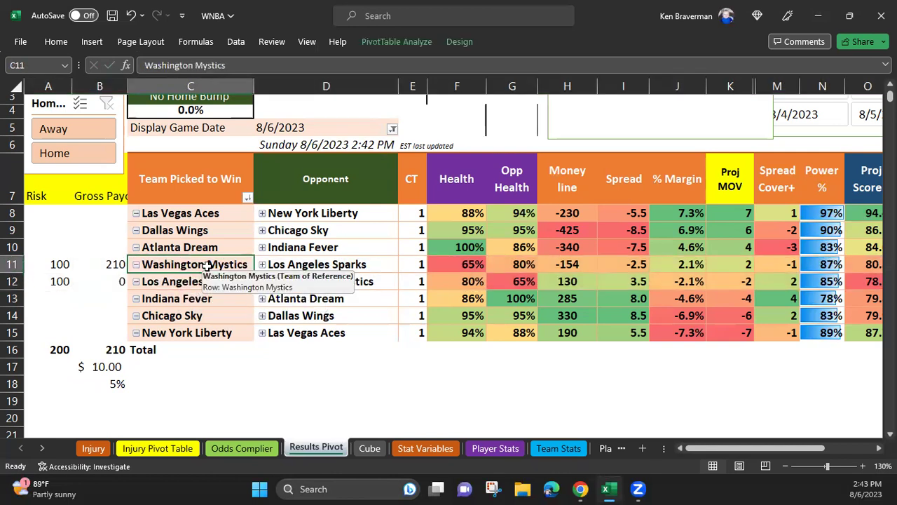
pyautogui.moveTo(553, 194); pyautogui.dragTo(543, 298)
pyautogui.moveTo(10, 265); pyautogui.dragTo(11, 280)
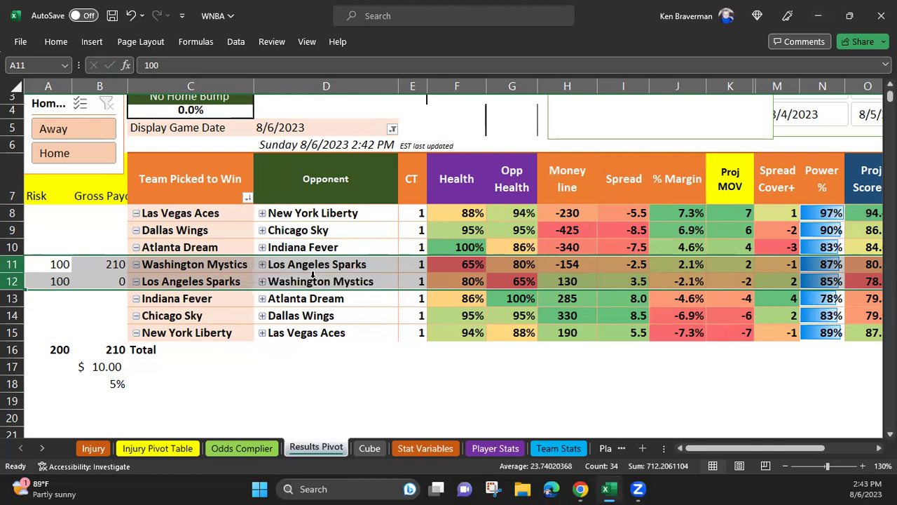
pyautogui.click(624, 279)
pyautogui.moveTo(684, 269); pyautogui.dragTo(679, 283)
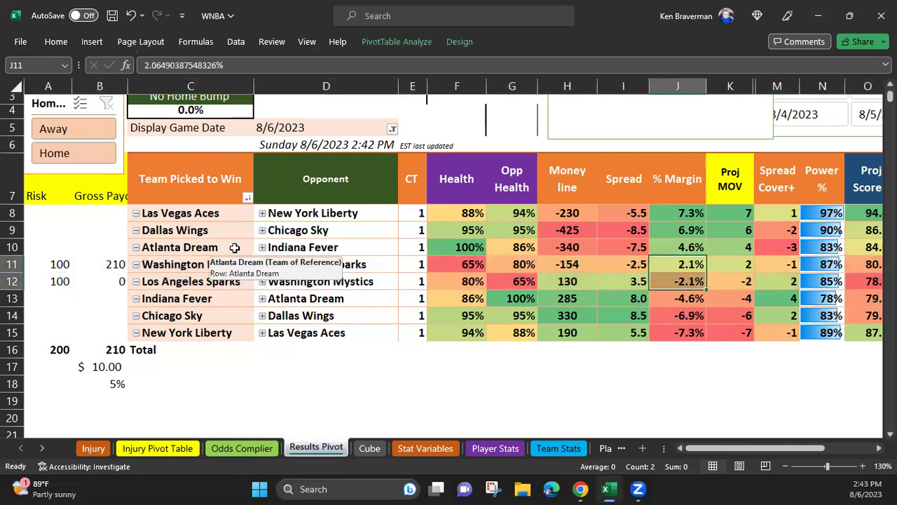
# Check the Atlanta Dream and Indiana Fever matchup and enter a risk of 100 and gross payout of 385 for the Indiana Fever
pyautogui.click(12, 247)
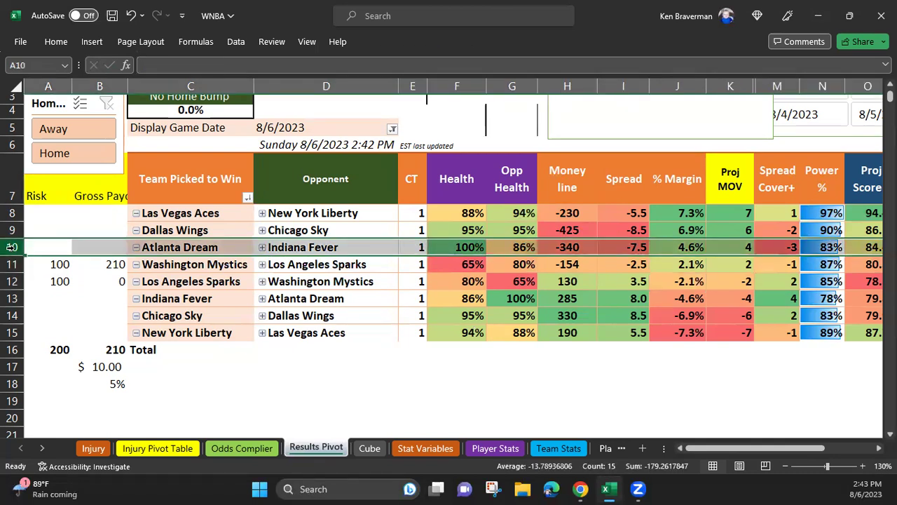
pyautogui.click(12, 298)
pyautogui.click(568, 298)
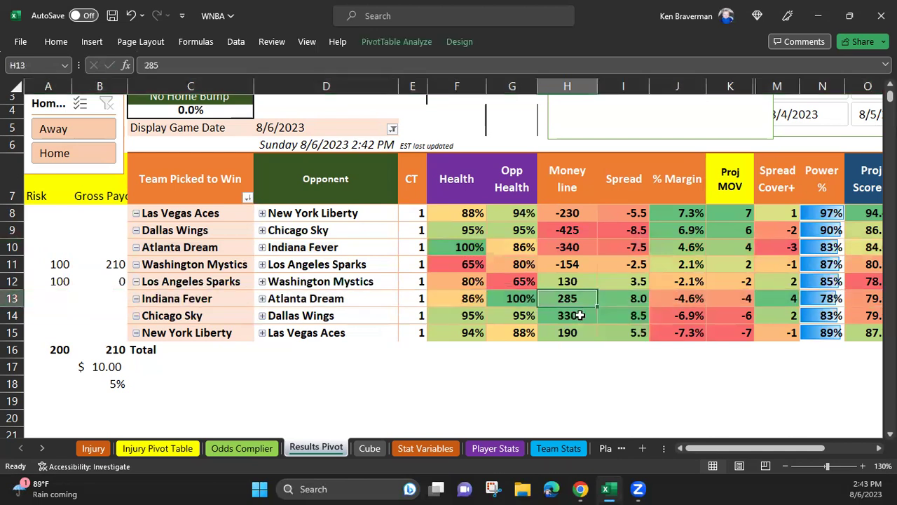
pyautogui.click(124, 298)
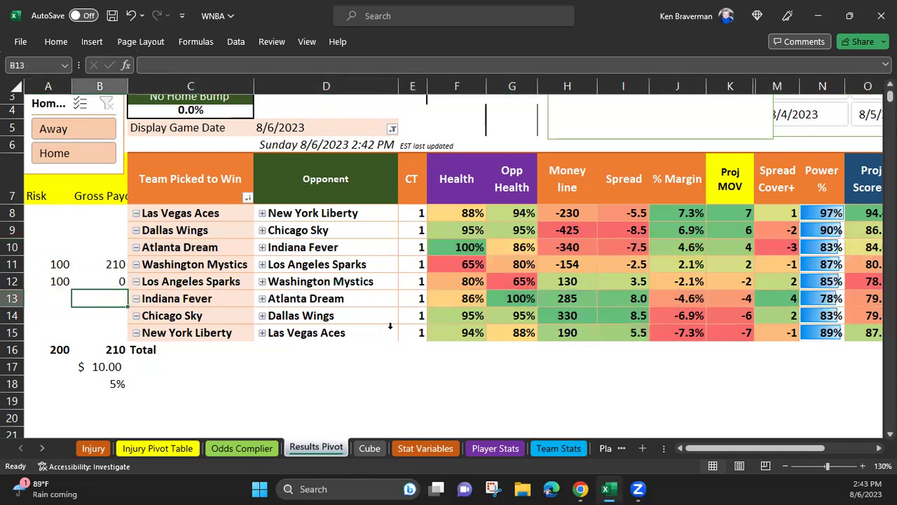
pyautogui.press('Left')
pyautogui.write('100')
pyautogui.press('Tab')
pyautogui.write('385')
pyautogui.press('Return')
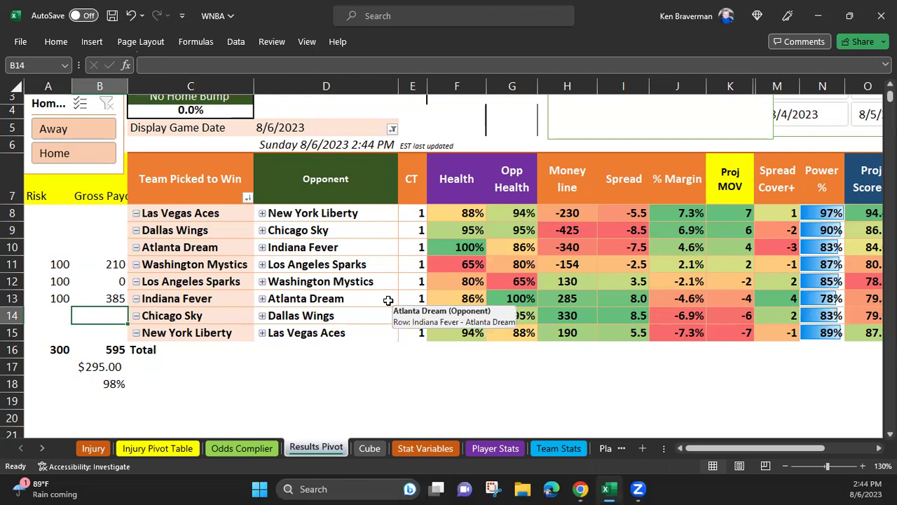
# Check the Atlanta Dream's, Mystics' and Sparks' money lines, and clear the Indiana Fever's risk and gross payout
pyautogui.click(562, 245)
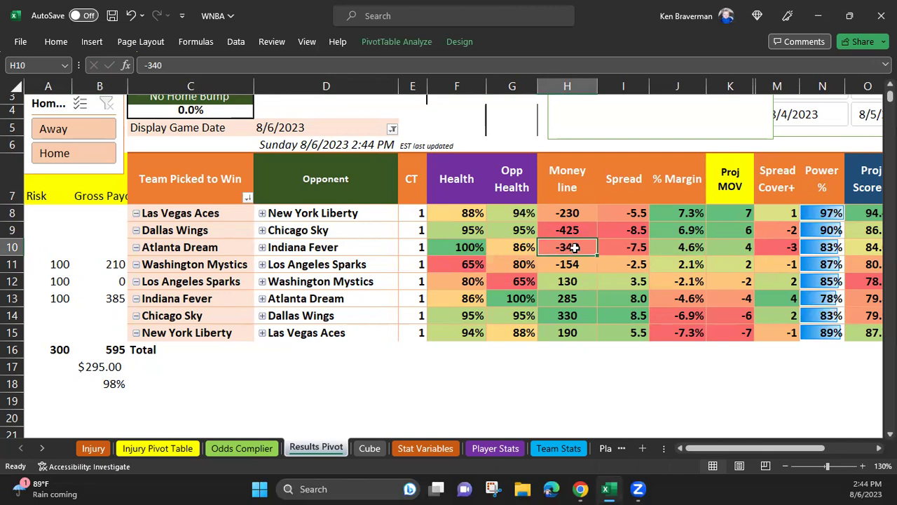
pyautogui.moveTo(568, 247); pyautogui.dragTo(336, 251)
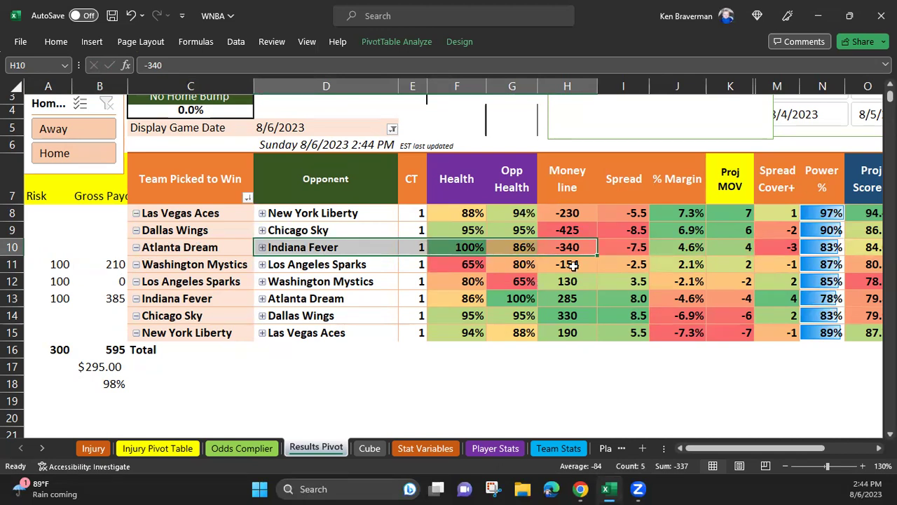
pyautogui.moveTo(568, 265); pyautogui.dragTo(566, 282)
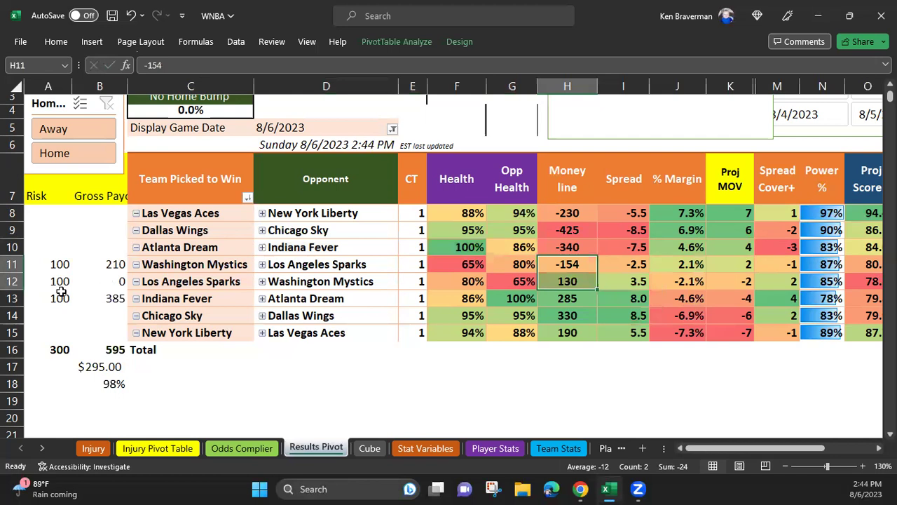
pyautogui.moveTo(62, 297); pyautogui.dragTo(80, 304)
pyautogui.press('Delete')
pyautogui.press('Up')
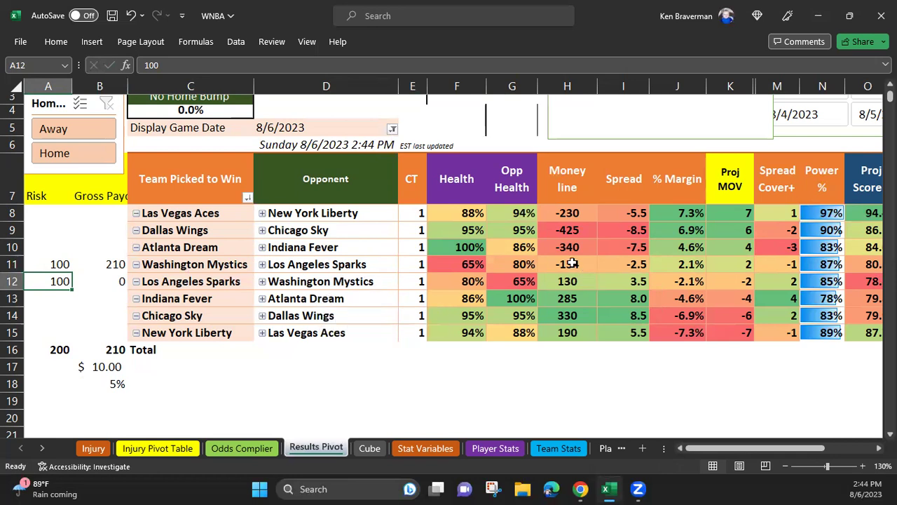
# Examine the money lines of the Los Angeles Sparks and Washington Mystics against each other
pyautogui.moveTo(569, 264); pyautogui.dragTo(573, 281)
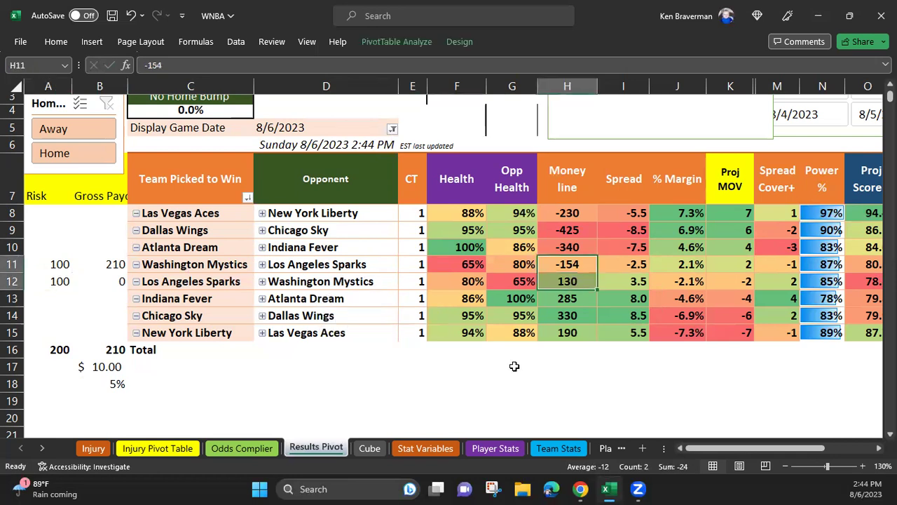
pyautogui.click(576, 281)
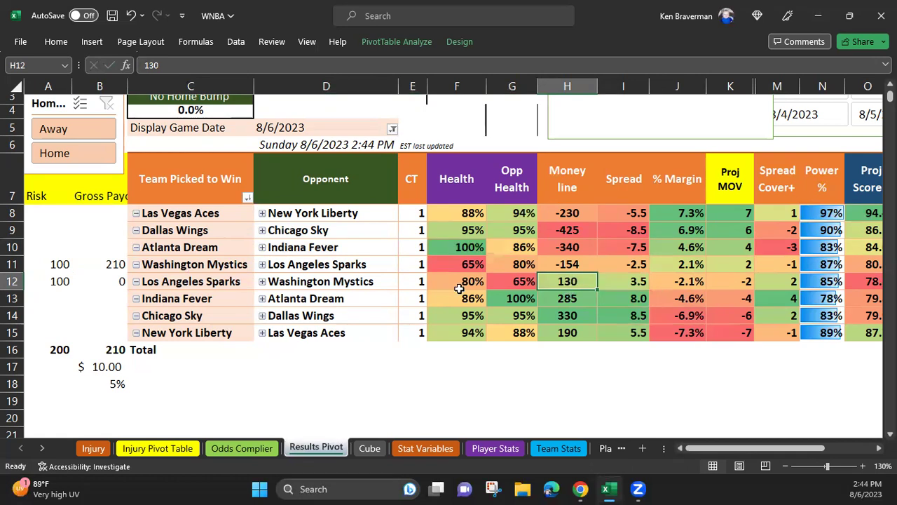
pyautogui.click(218, 281)
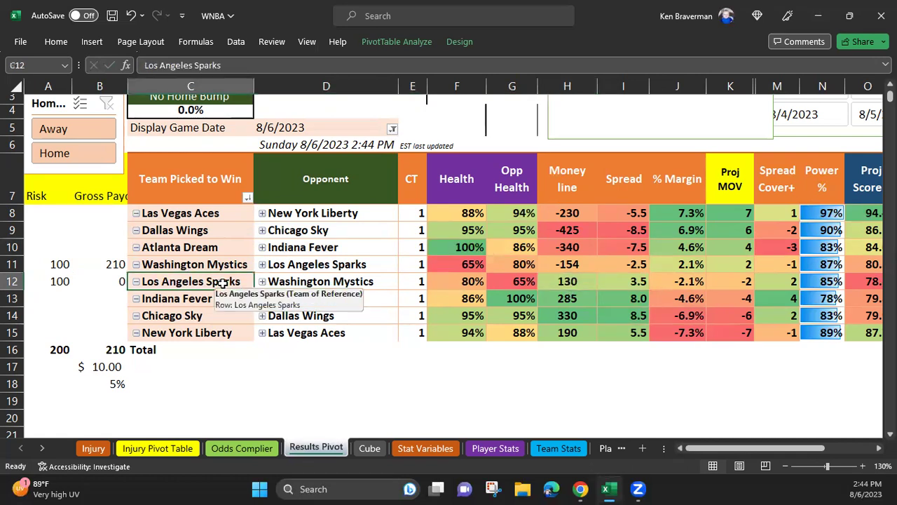
pyautogui.moveTo(569, 288)
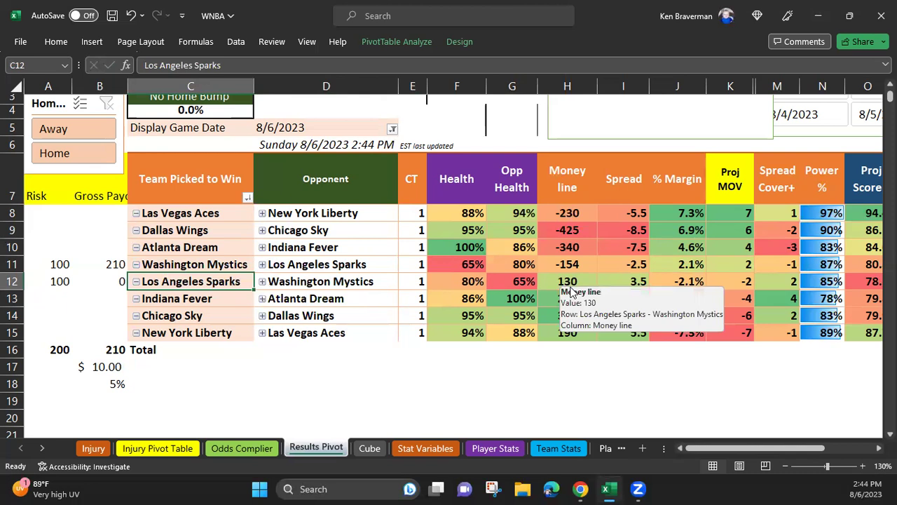
pyautogui.click(576, 280)
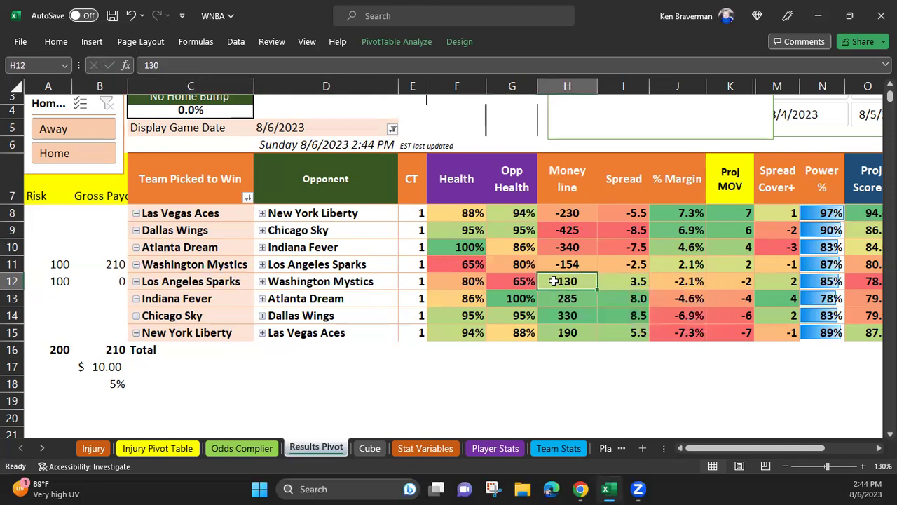
pyautogui.click(237, 281)
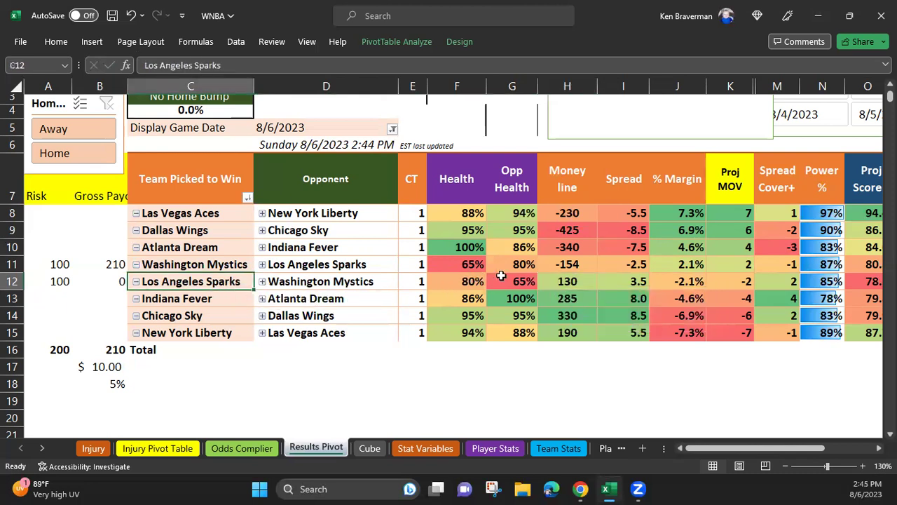
pyautogui.moveTo(630, 277)
pyautogui.click(215, 268)
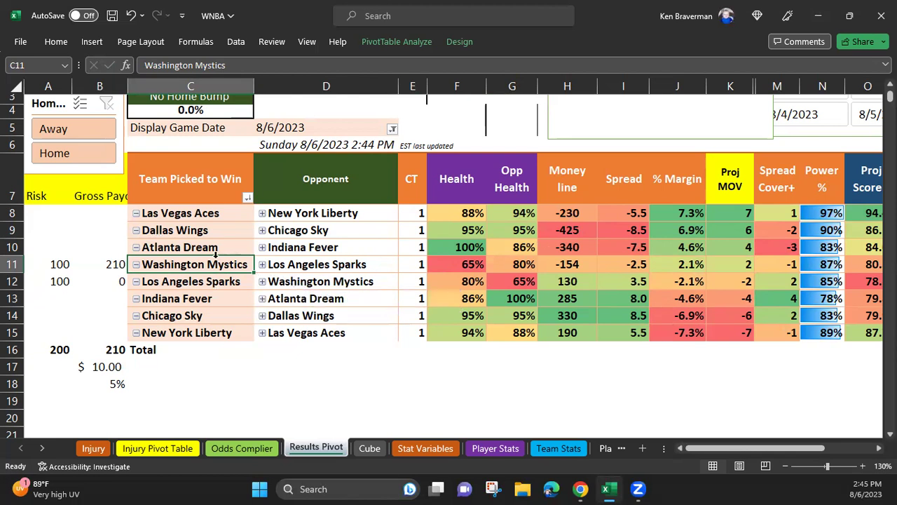
pyautogui.click(566, 263)
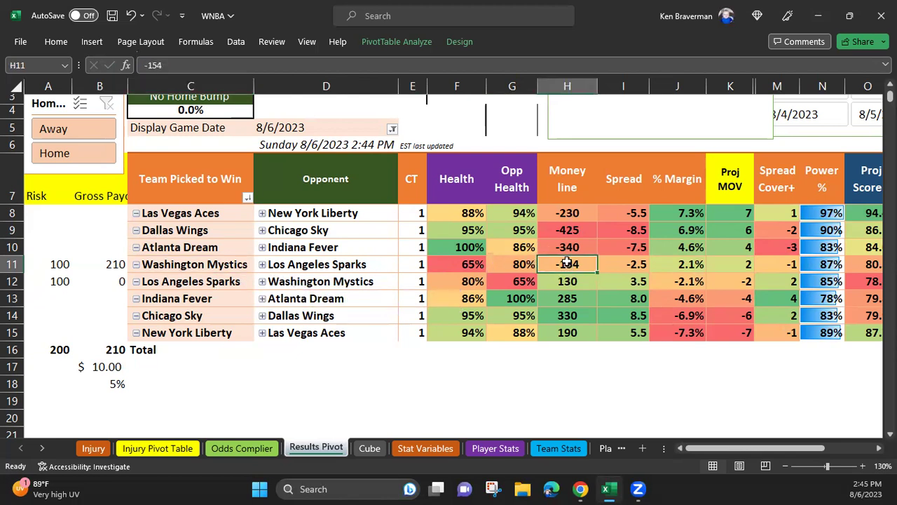
pyautogui.moveTo(566, 263); pyautogui.dragTo(564, 283)
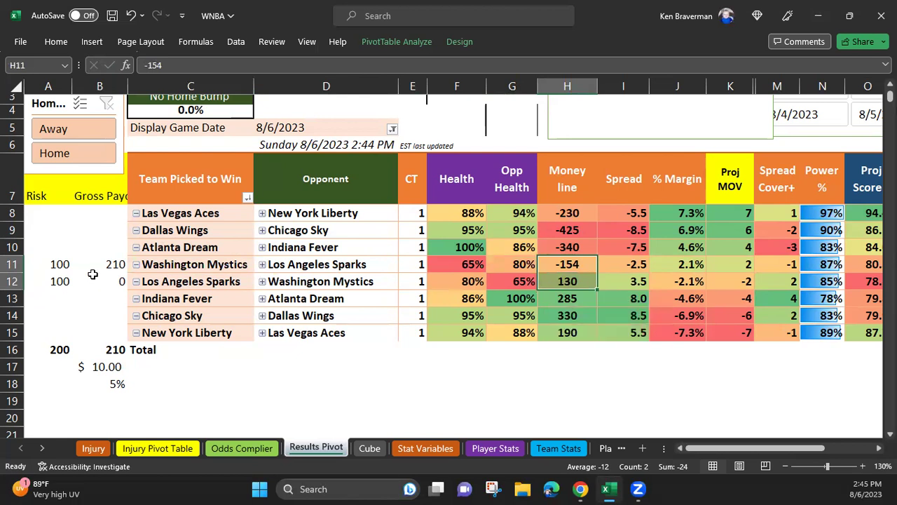
# Clear the gross payouts of the Washington Mystics and Los Angeles Sparks
pyautogui.moveTo(112, 263); pyautogui.dragTo(124, 281)
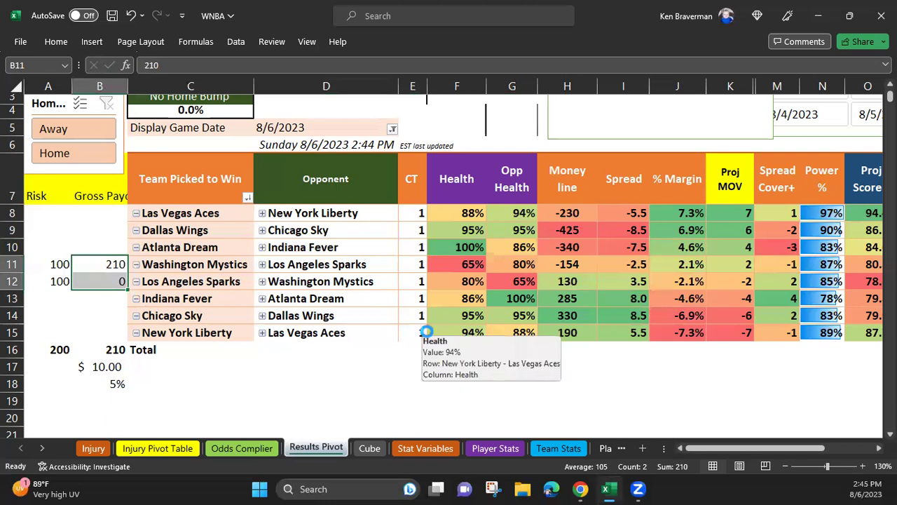
pyautogui.press('Delete')
pyautogui.press('Down')
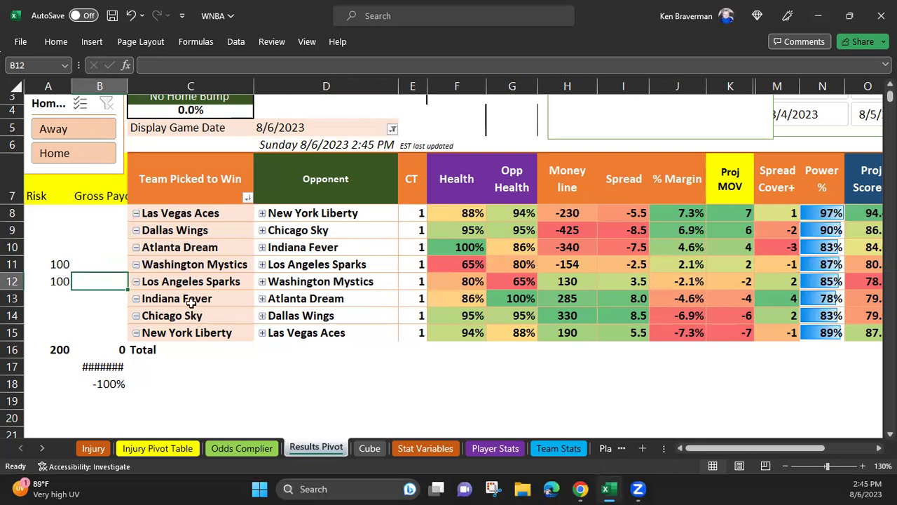
# Check the Los Angeles Sparks' money line and set their gross payout to 300
pyautogui.click(207, 267)
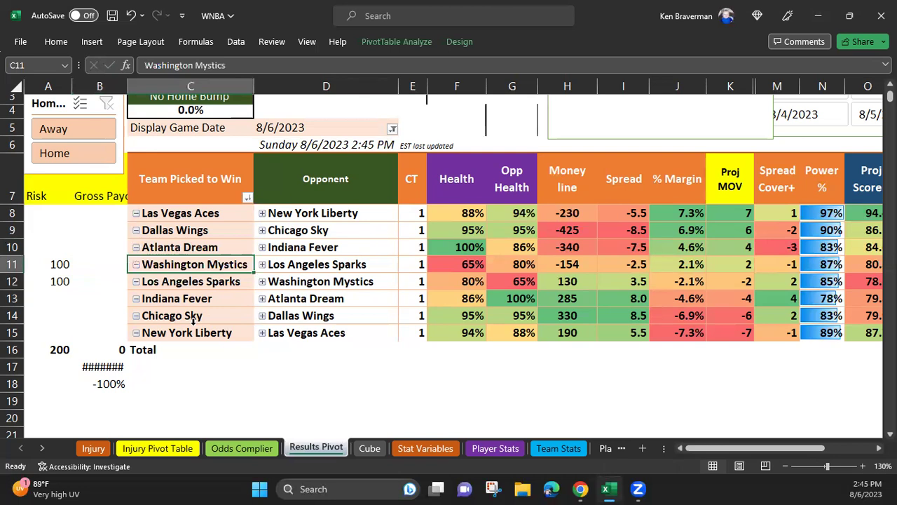
pyautogui.click(568, 283)
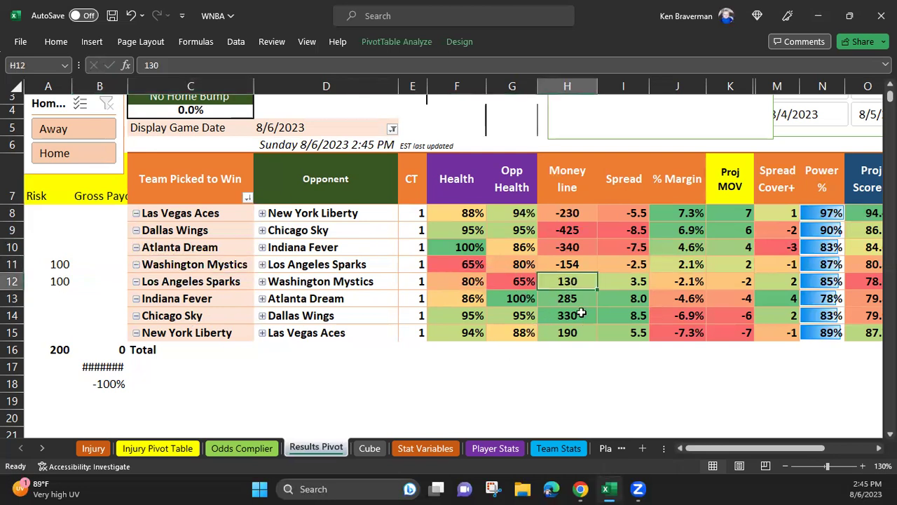
pyautogui.click(98, 284)
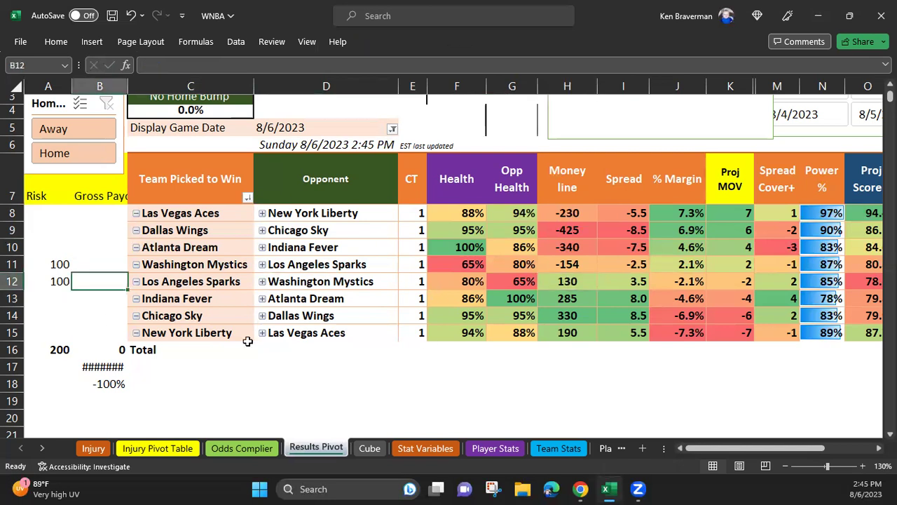
pyautogui.write('300')
pyautogui.press('Return')
pyautogui.press('Up')
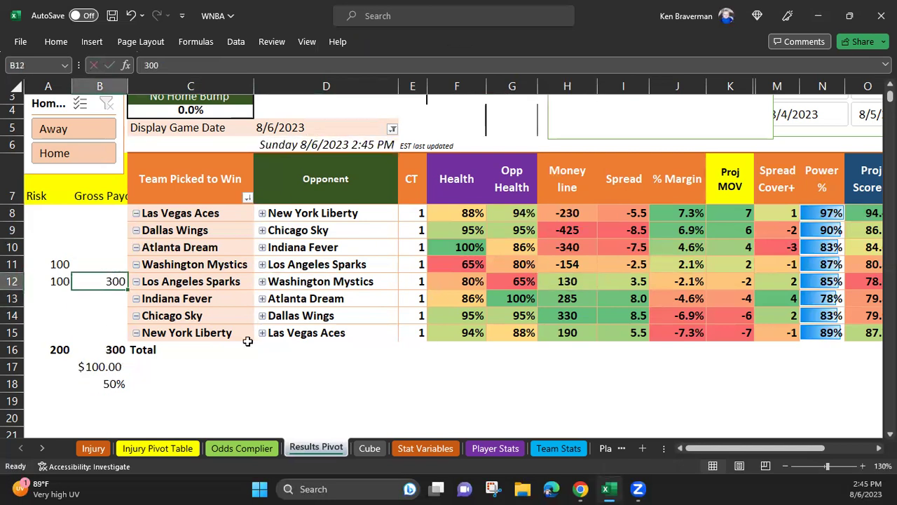
# Review the Mystics and Sparks matchup rows, the Mystics' opponent health and the Sparks' money line
pyautogui.click(585, 286)
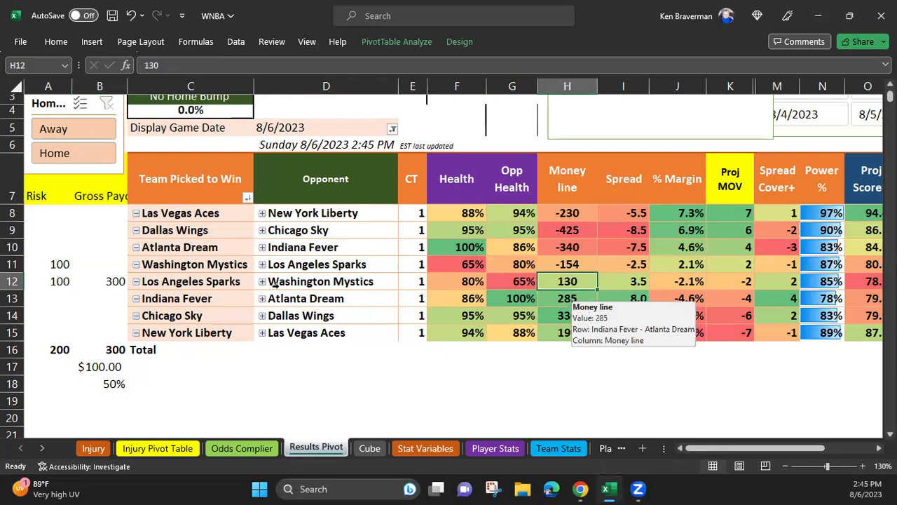
pyautogui.moveTo(11, 264); pyautogui.dragTo(11, 281)
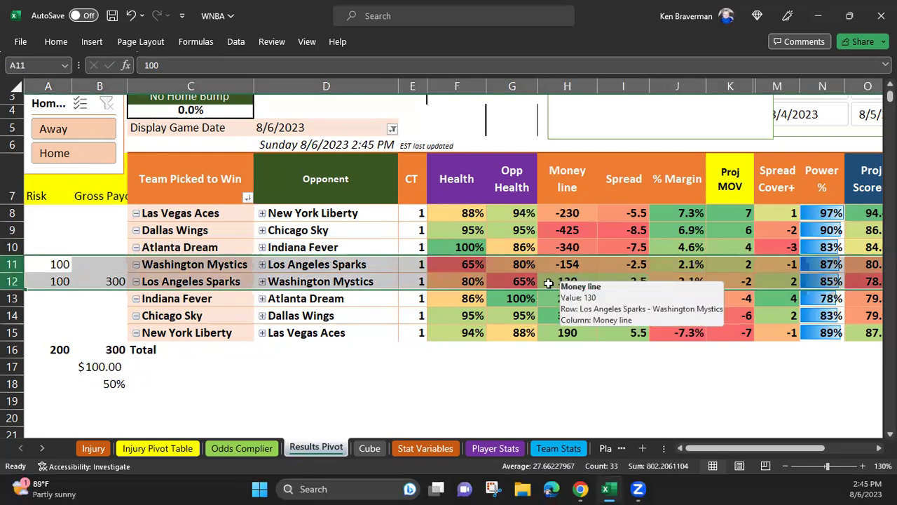
pyautogui.click(514, 264)
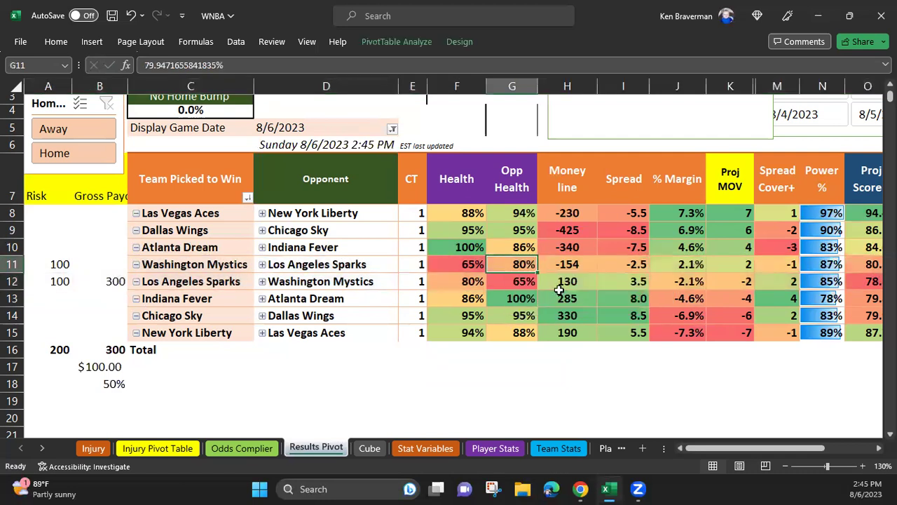
pyautogui.click(567, 284)
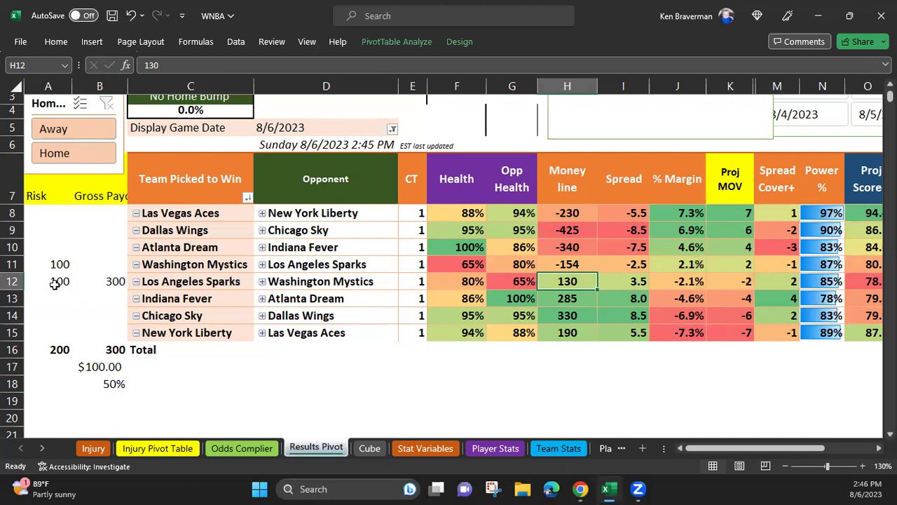
# Review the Sparks' risk and payout, the two Mystics-Sparks matchup rows, the Mystics' health and both teams' % Margin
pyautogui.moveTo(56, 282); pyautogui.dragTo(107, 285)
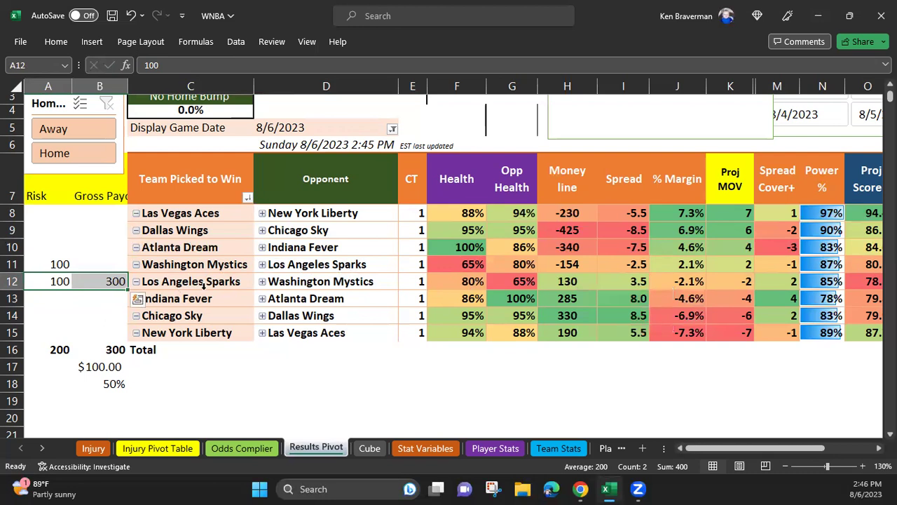
pyautogui.moveTo(214, 263); pyautogui.dragTo(639, 264)
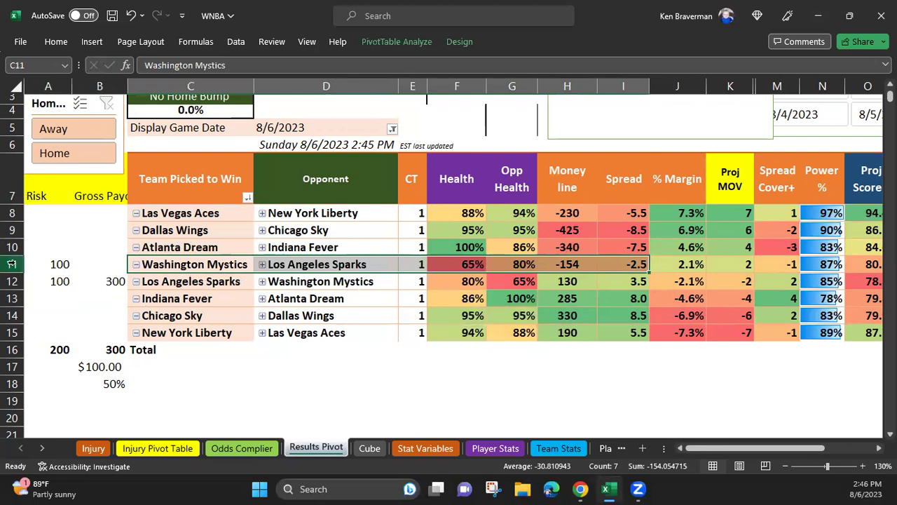
pyautogui.moveTo(12, 264); pyautogui.dragTo(12, 281)
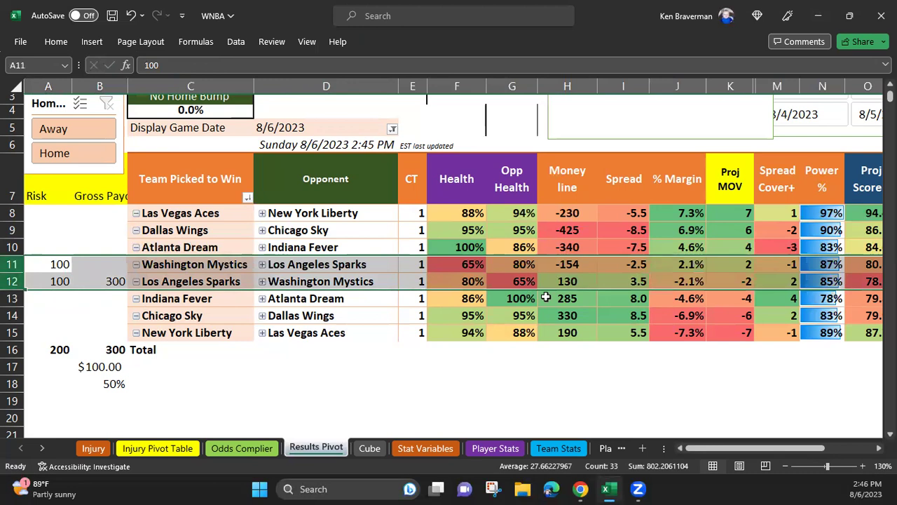
pyautogui.click(453, 264)
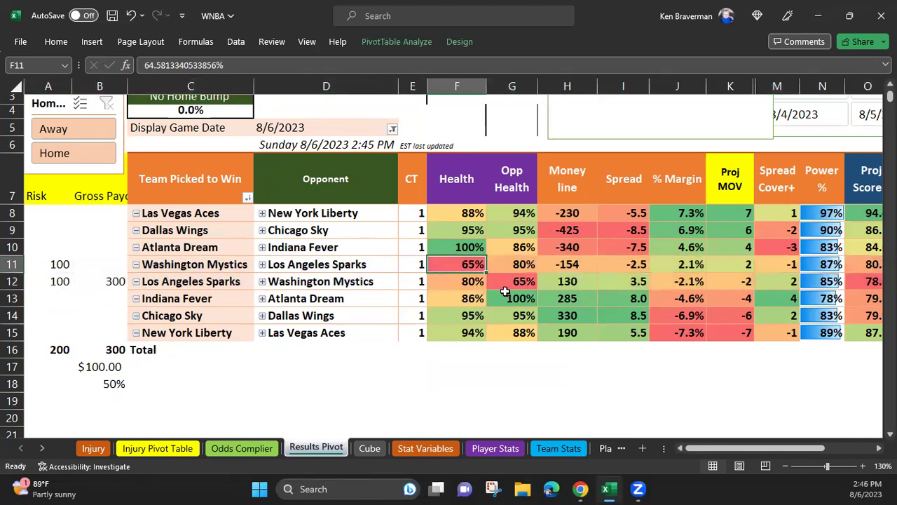
pyautogui.moveTo(688, 265); pyautogui.dragTo(688, 279)
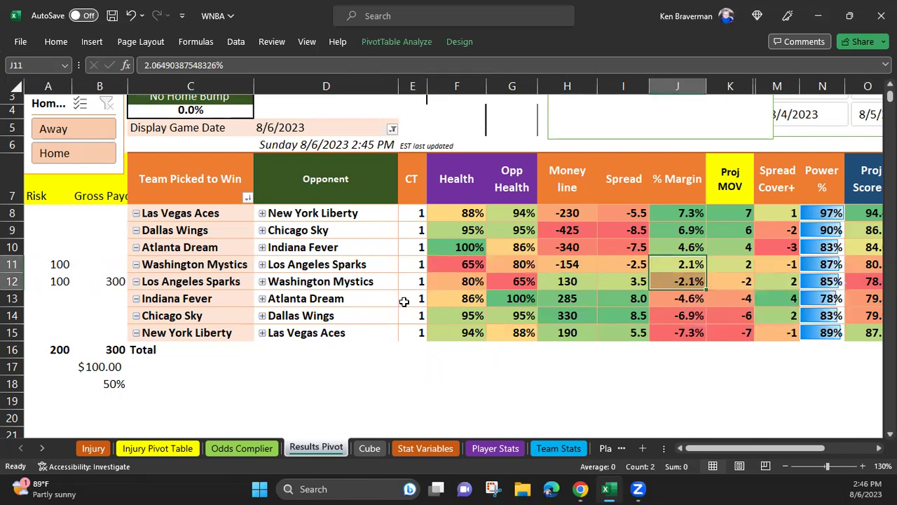
# Examine the other games' opponents and health values, the money lines of the Fever, Sky and Liberty, and the Las Vegas Aces row
pyautogui.click(352, 214)
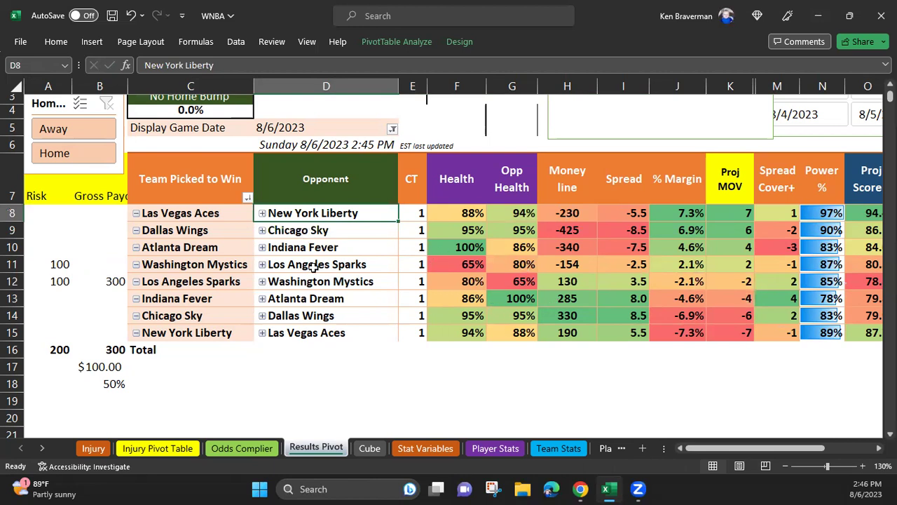
pyautogui.press('Down')
pyautogui.moveTo(477, 231); pyautogui.dragTo(509, 231)
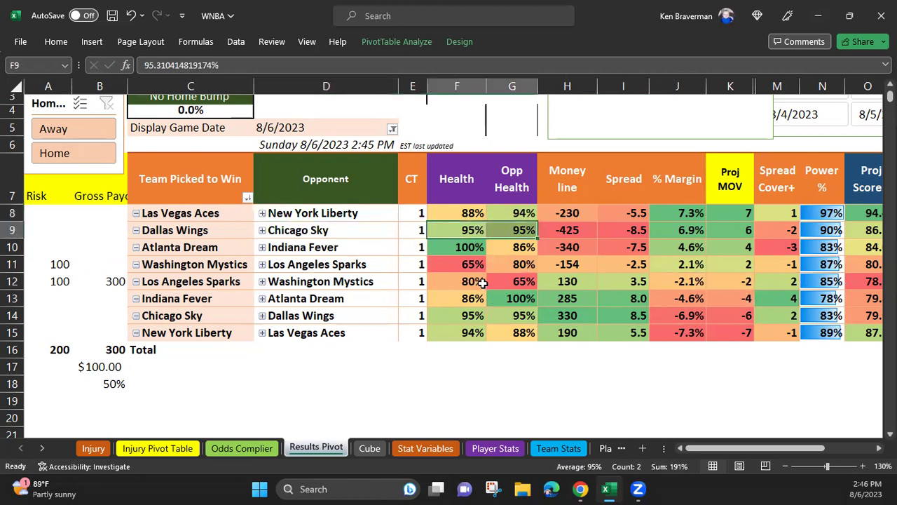
pyautogui.click(515, 246)
pyautogui.moveTo(566, 297); pyautogui.dragTo(576, 332)
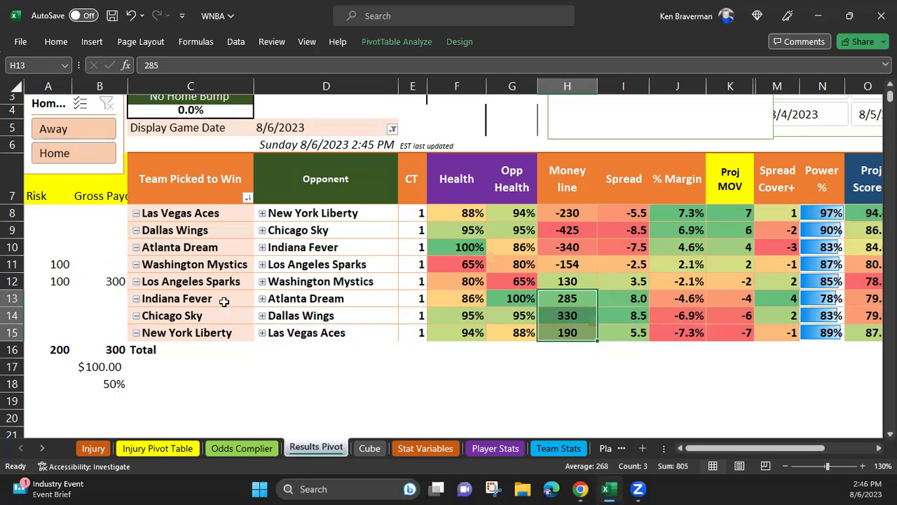
pyautogui.moveTo(567, 298); pyautogui.dragTo(568, 332)
pyautogui.moveTo(202, 211); pyautogui.dragTo(477, 212)
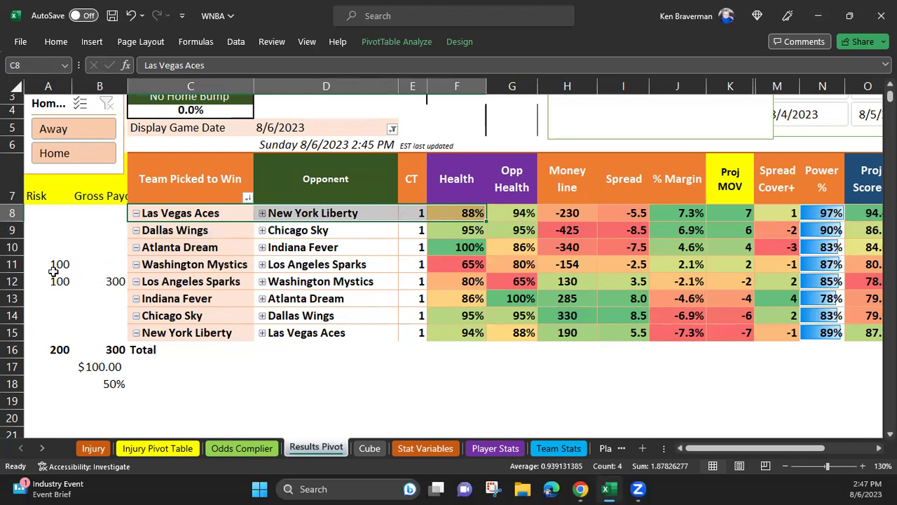
# Compare the Mystics and Sparks rows by money line, the Sparks' gross payout and the Mystics' health figures
pyautogui.moveTo(12, 263); pyautogui.dragTo(21, 283)
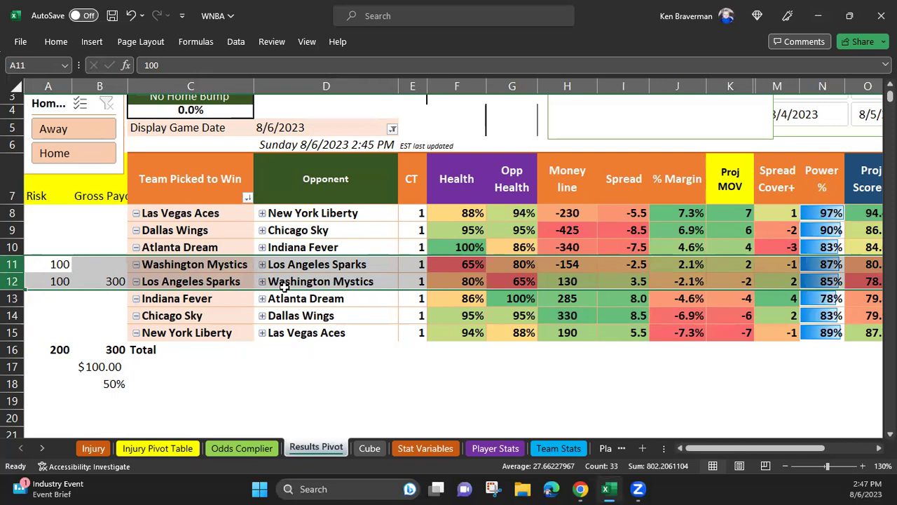
pyautogui.click(209, 284)
pyautogui.click(571, 281)
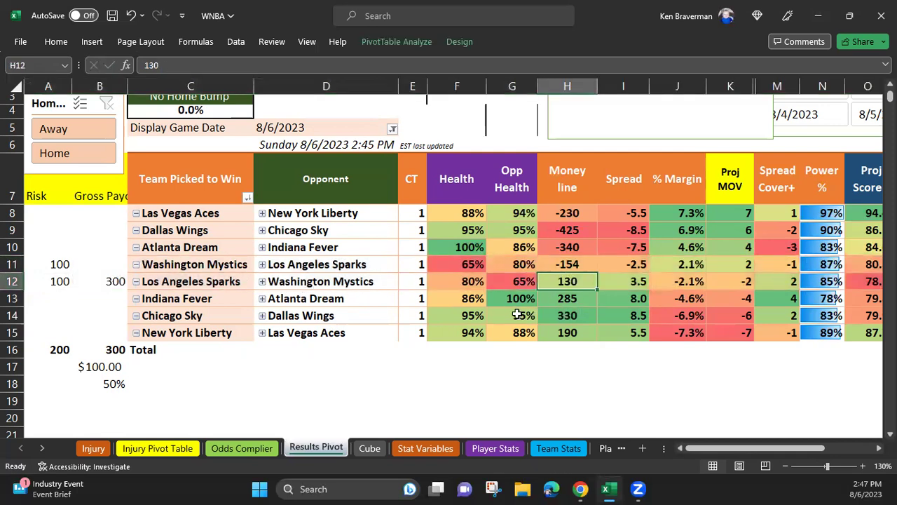
pyautogui.click(100, 281)
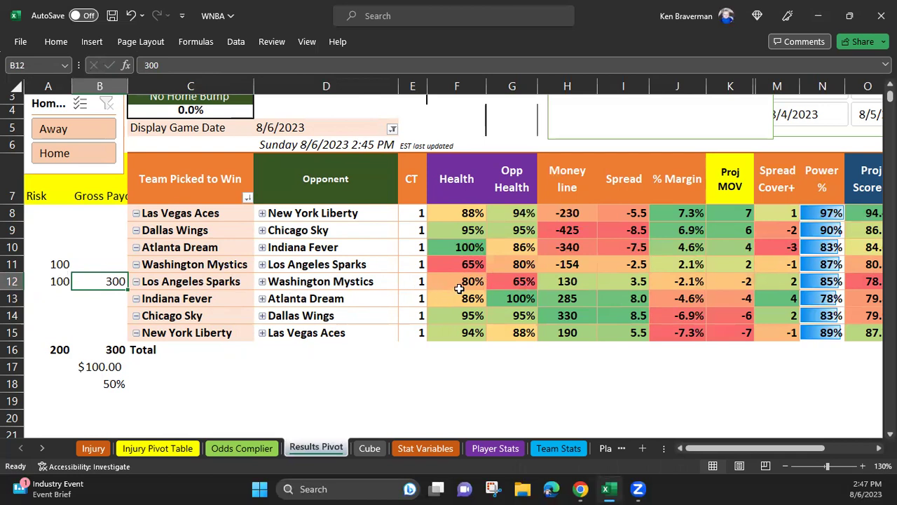
pyautogui.click(572, 265)
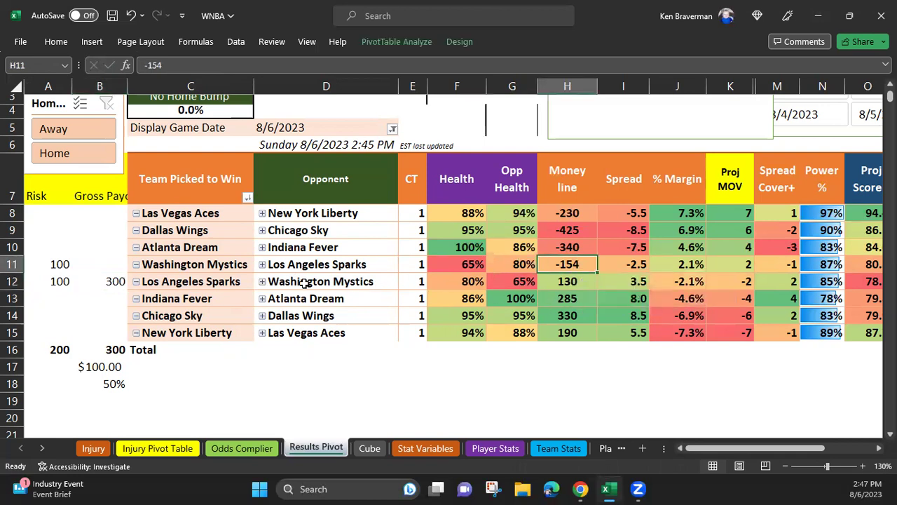
pyautogui.click(567, 282)
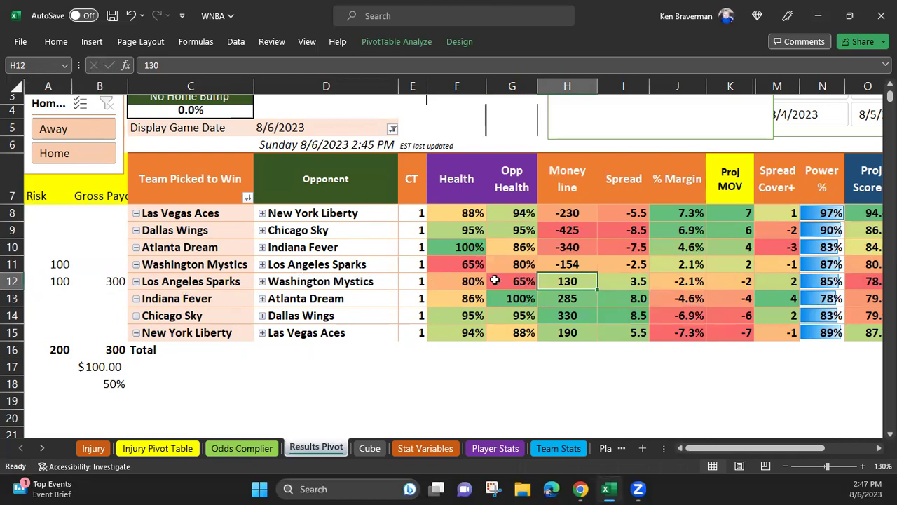
pyautogui.moveTo(473, 266); pyautogui.dragTo(566, 264)
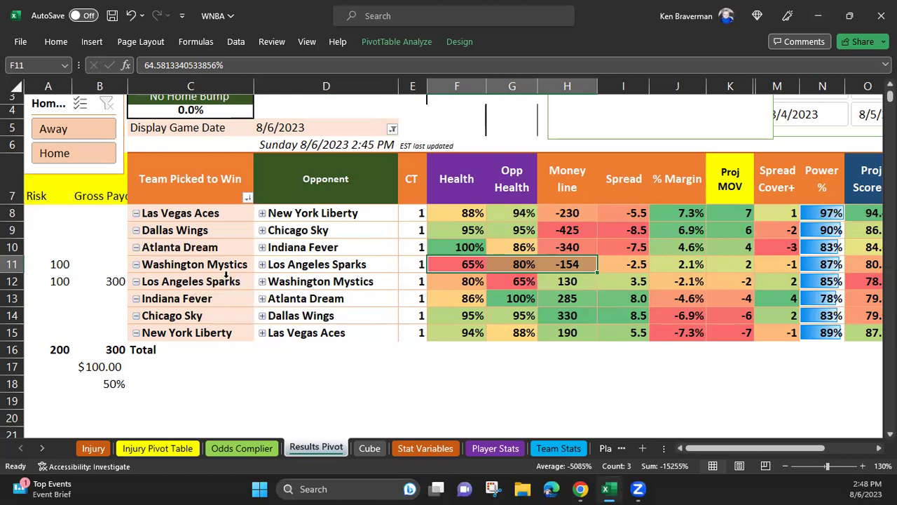
pyautogui.click(563, 281)
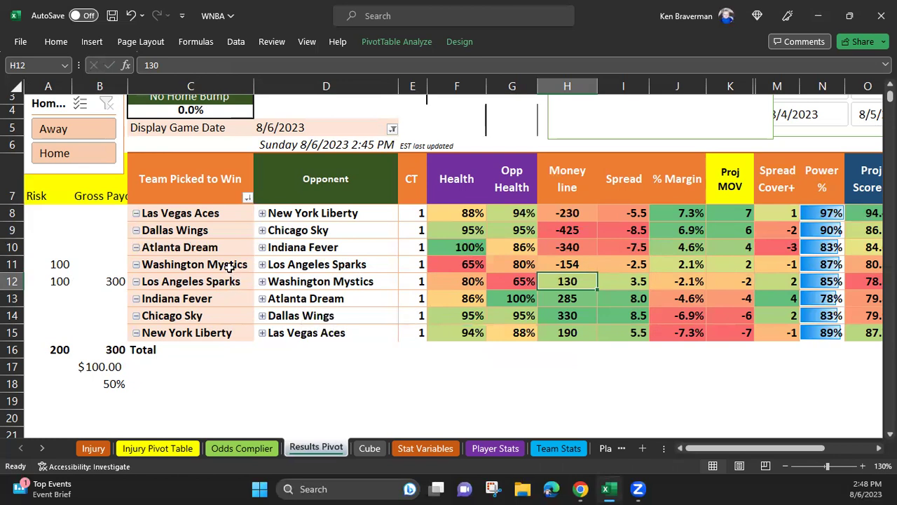
# Check the Washington Mystics' money line and set their gross payout to 210
pyautogui.click(570, 262)
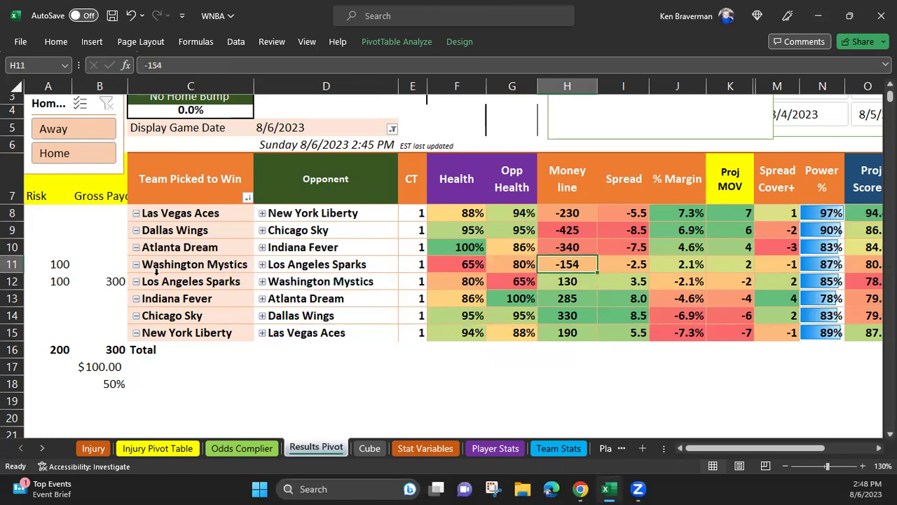
pyautogui.click(109, 268)
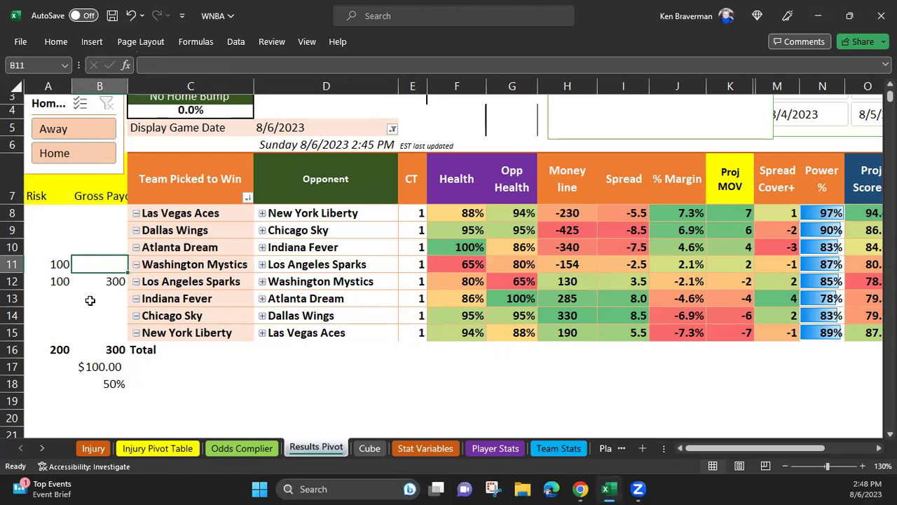
pyautogui.write('210')
pyautogui.press('Return')
pyautogui.press('Return')
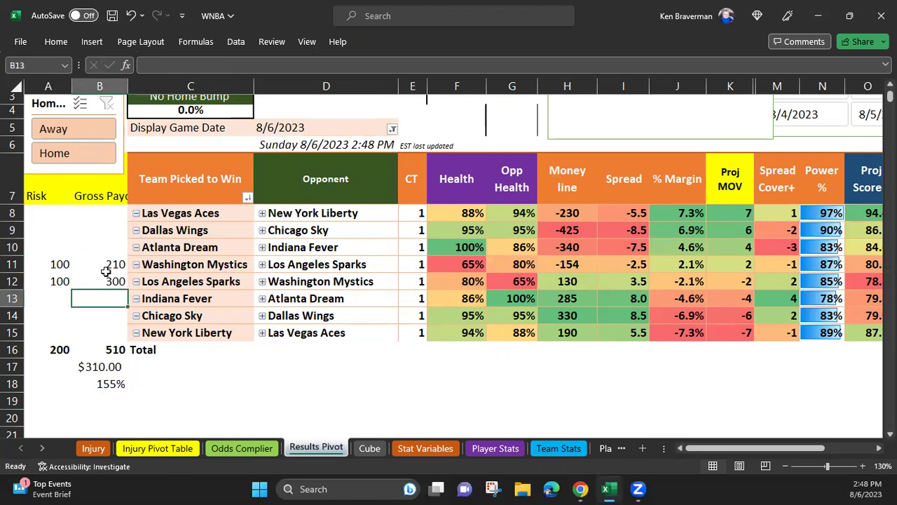
# Compare the Mystics' and Sparks' money lines, and review both matchup rows with their risks and payouts
pyautogui.click(557, 260)
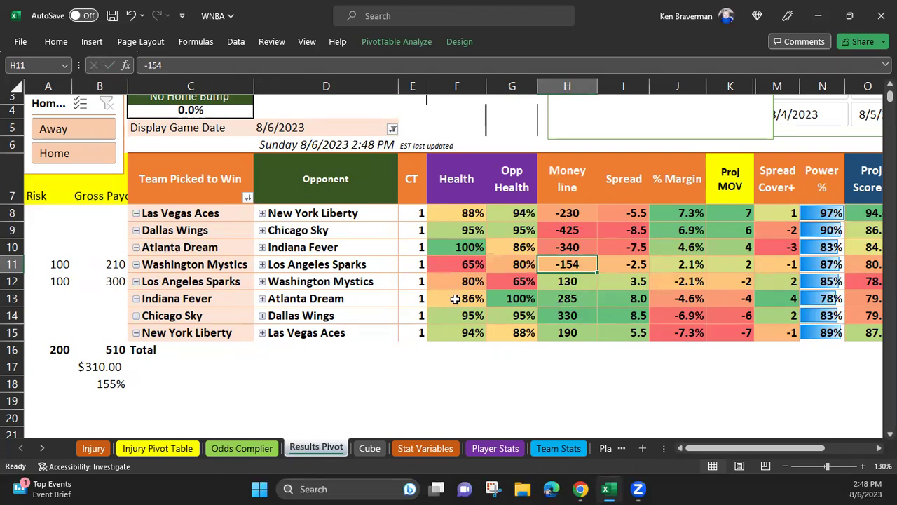
pyautogui.moveTo(223, 271); pyautogui.dragTo(247, 274)
pyautogui.moveTo(573, 264); pyautogui.dragTo(579, 284)
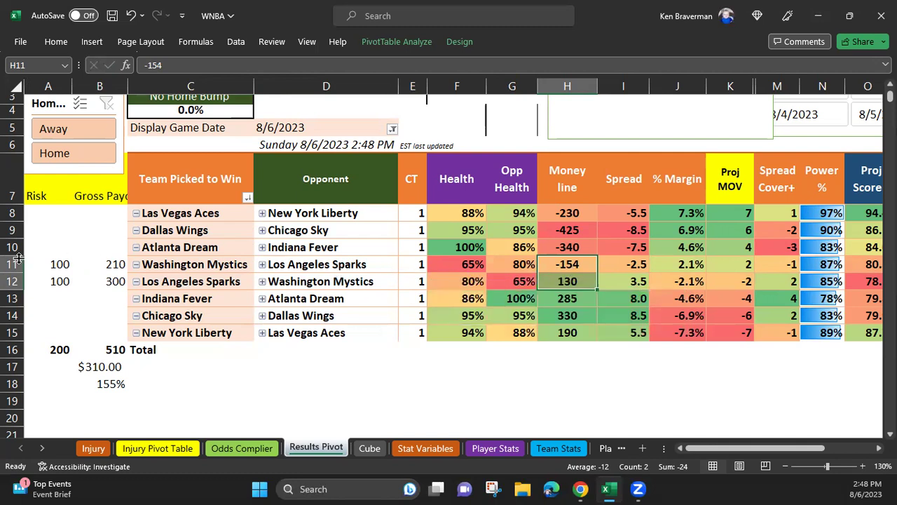
pyautogui.moveTo(12, 264); pyautogui.dragTo(11, 280)
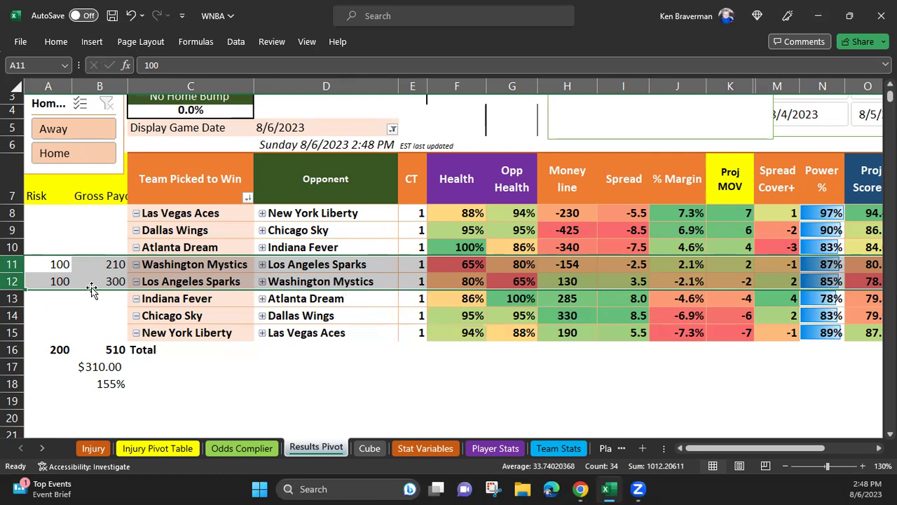
pyautogui.click(13, 281)
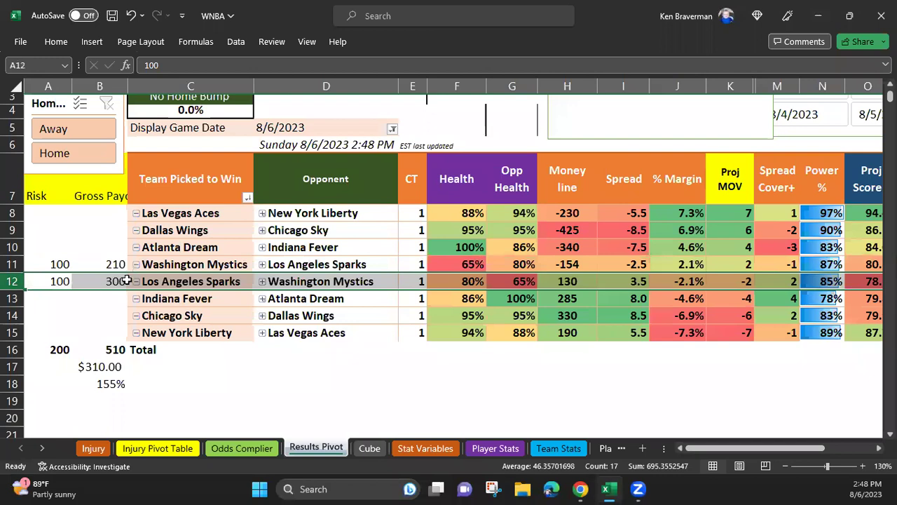
# Set the Los Angeles Sparks' gross payout to 230
pyautogui.click(114, 279)
pyautogui.write('3')
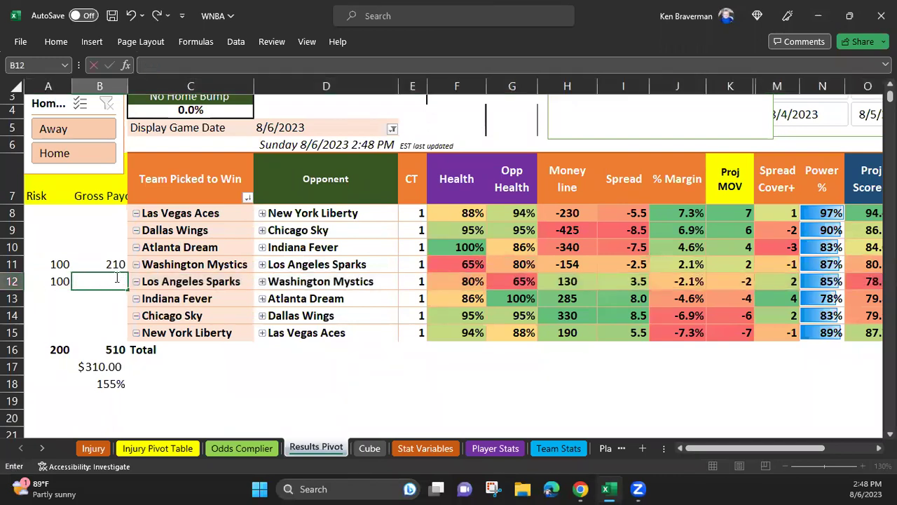
pyautogui.write('230')
pyautogui.press('Return')
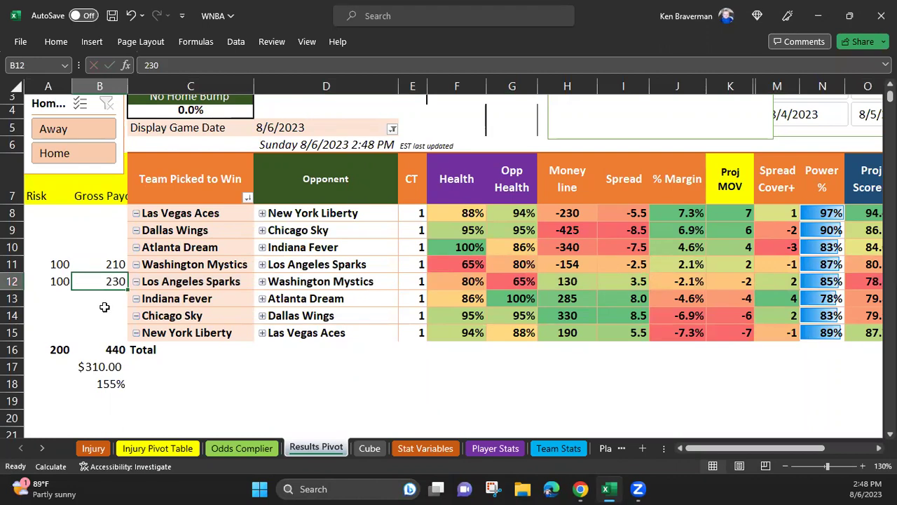
pyautogui.click(104, 311)
pyautogui.click(104, 281)
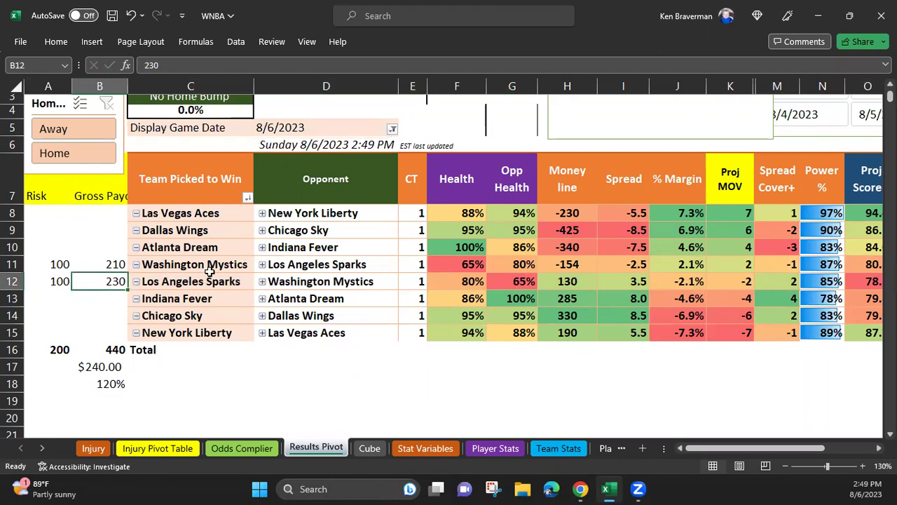
# Clear the Washington Mystics' gross payout and set it to 200
pyautogui.press('Up')
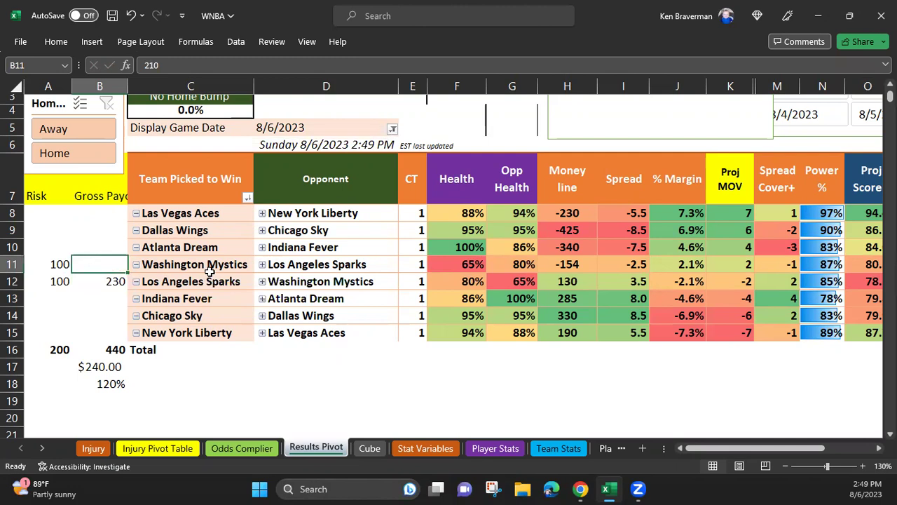
pyautogui.press('Delete')
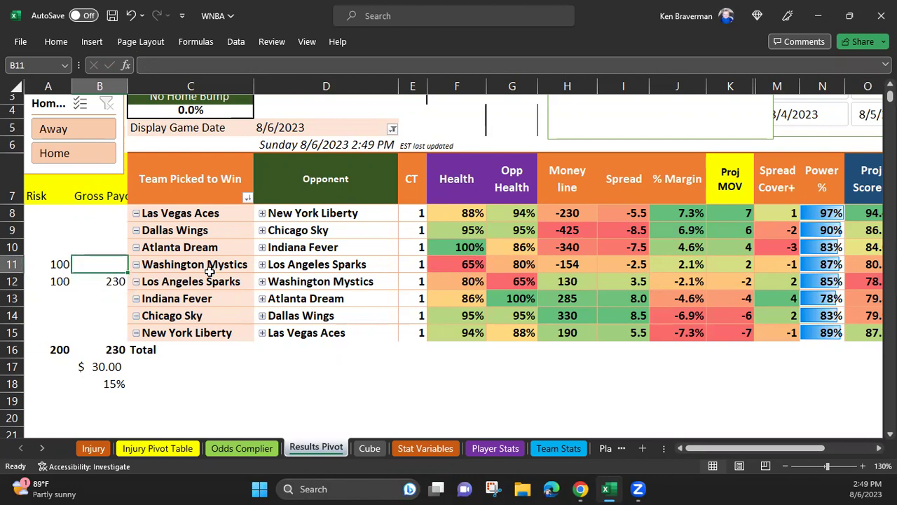
pyautogui.write('200')
pyautogui.press('Return')
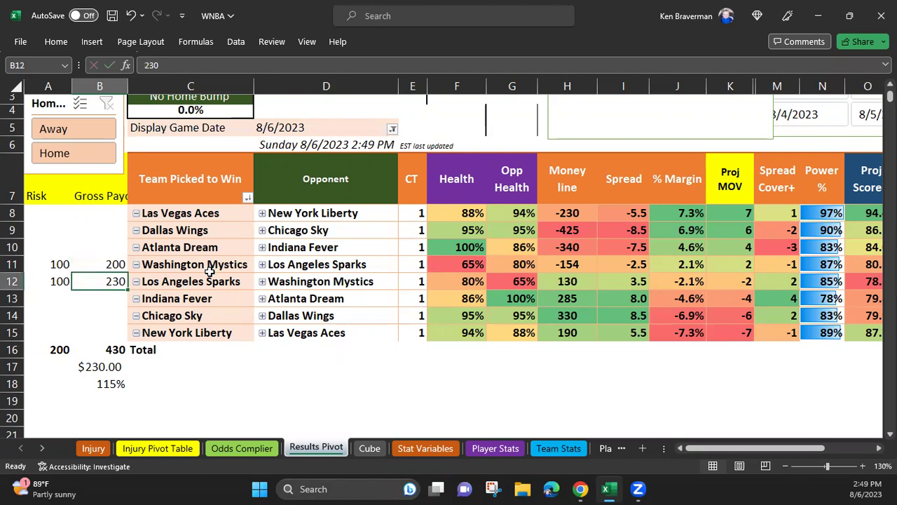
# Clear the gross payouts of the Washington Mystics and Los Angeles Sparks
pyautogui.press('Up')
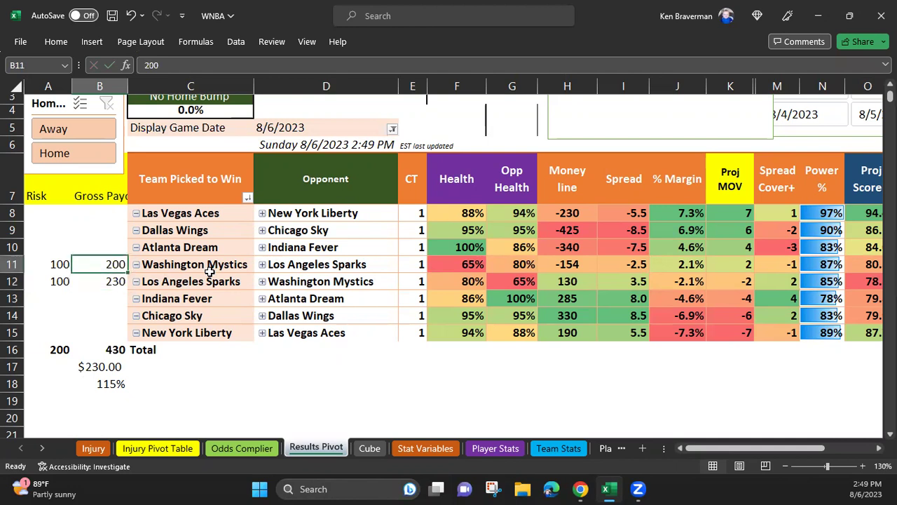
pyautogui.press('Delete')
pyautogui.press('Down')
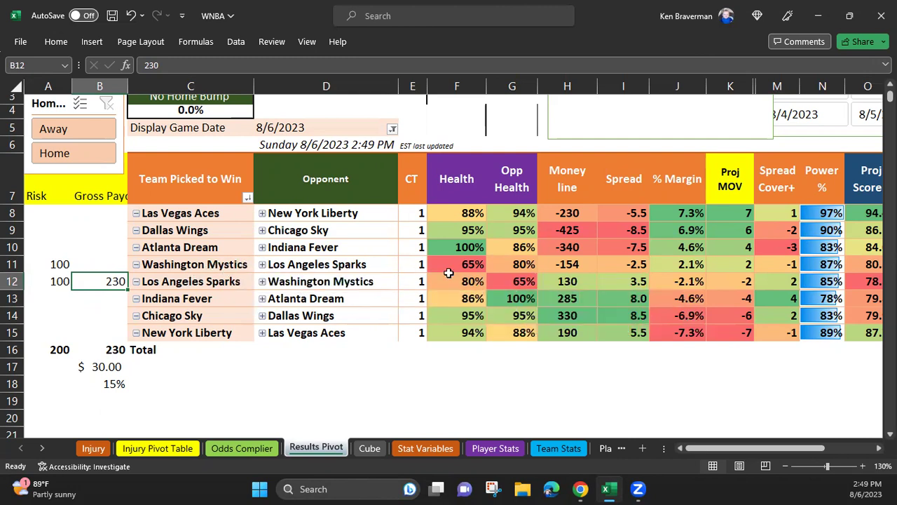
pyautogui.moveTo(567, 281); pyautogui.dragTo(567, 265)
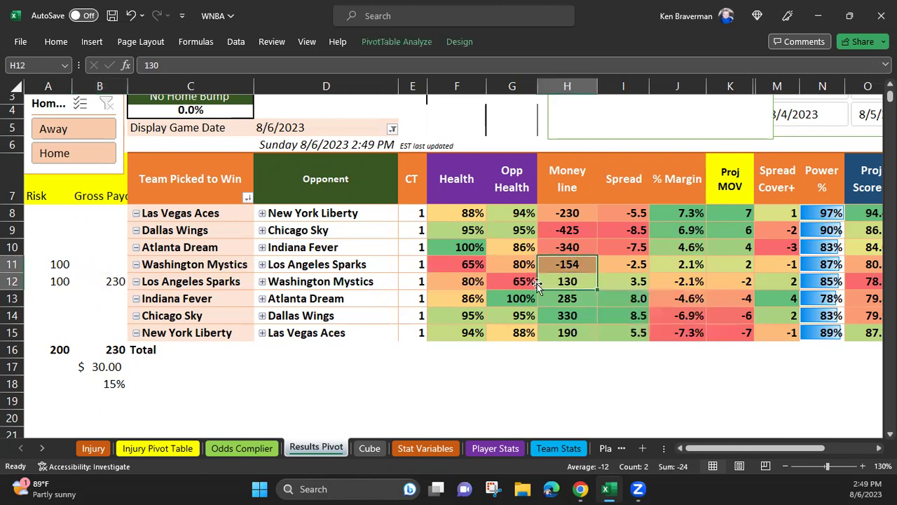
pyautogui.click(110, 281)
pyautogui.press('Delete')
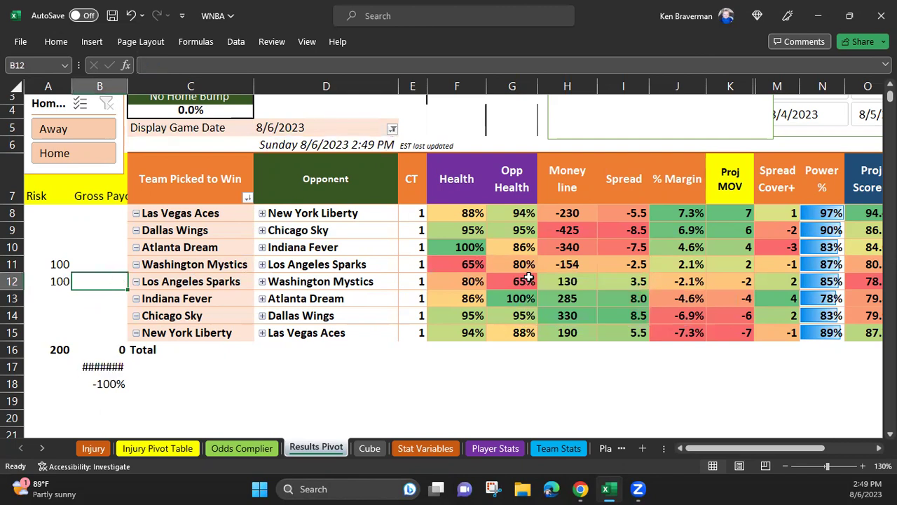
# Check the Los Angeles Sparks' money line against their empty gross payout
pyautogui.press('Up')
pyautogui.press('Down')
pyautogui.click(565, 283)
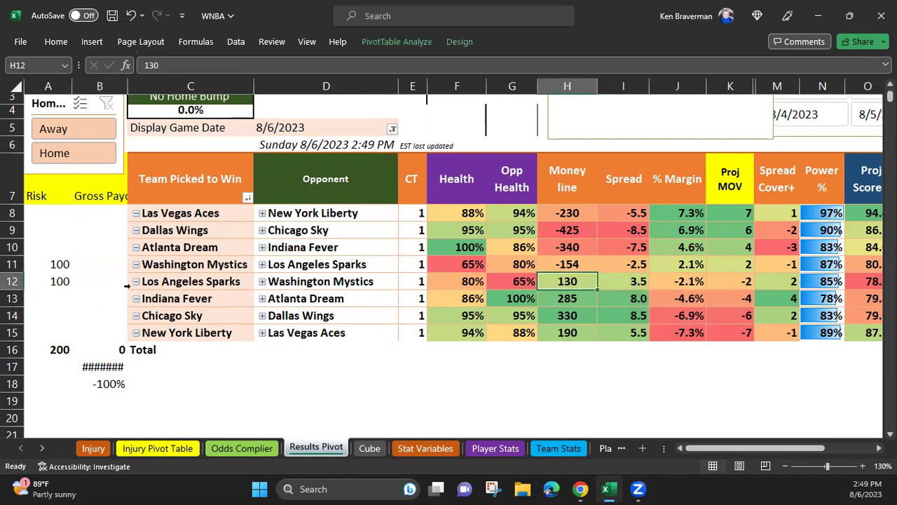
pyautogui.click(101, 283)
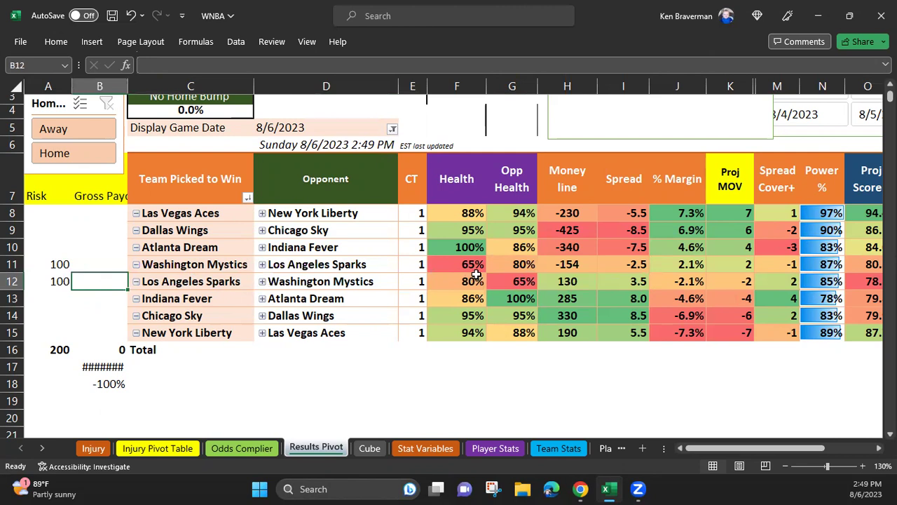
pyautogui.click(566, 281)
pyautogui.click(107, 280)
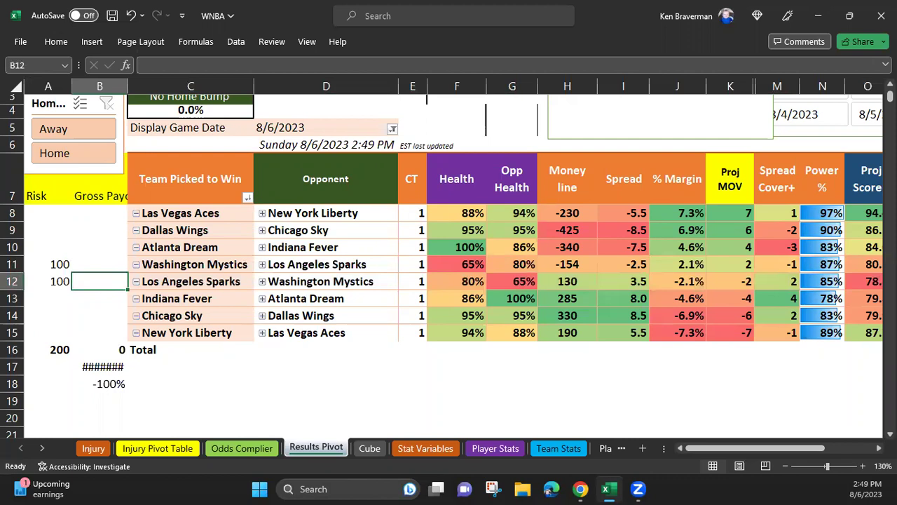
# Review the Indiana Fever, Chicago Sky and New York Liberty picks, and examine the Fever's and Sky's money lines
pyautogui.click(14, 315)
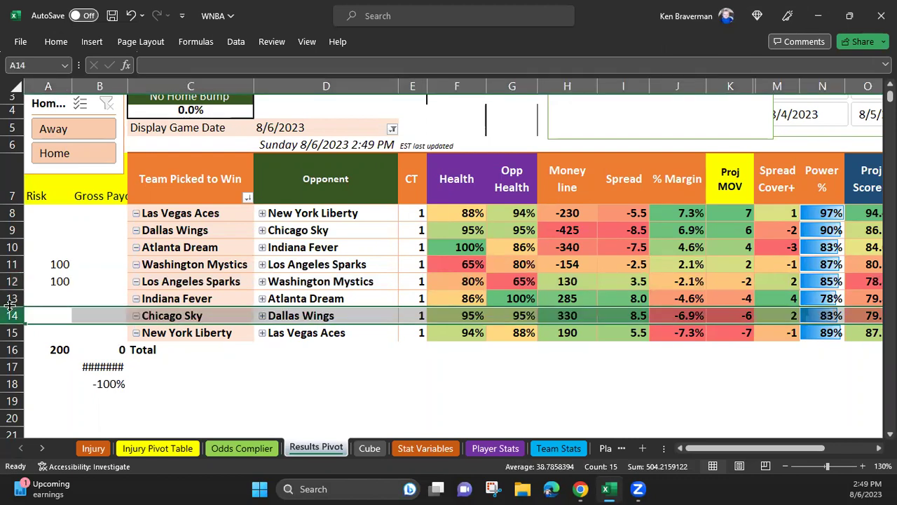
pyautogui.moveTo(12, 299); pyautogui.dragTo(14, 315)
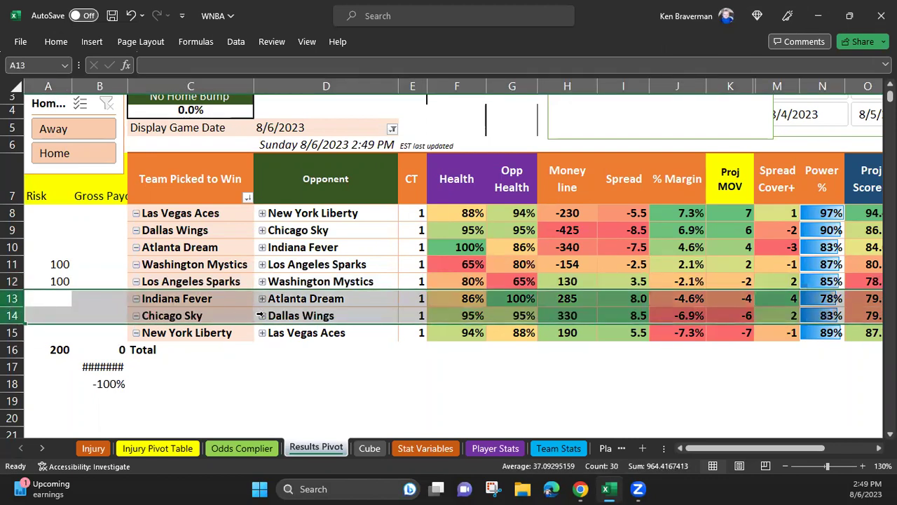
pyautogui.moveTo(212, 300); pyautogui.dragTo(213, 309)
pyautogui.click(200, 333)
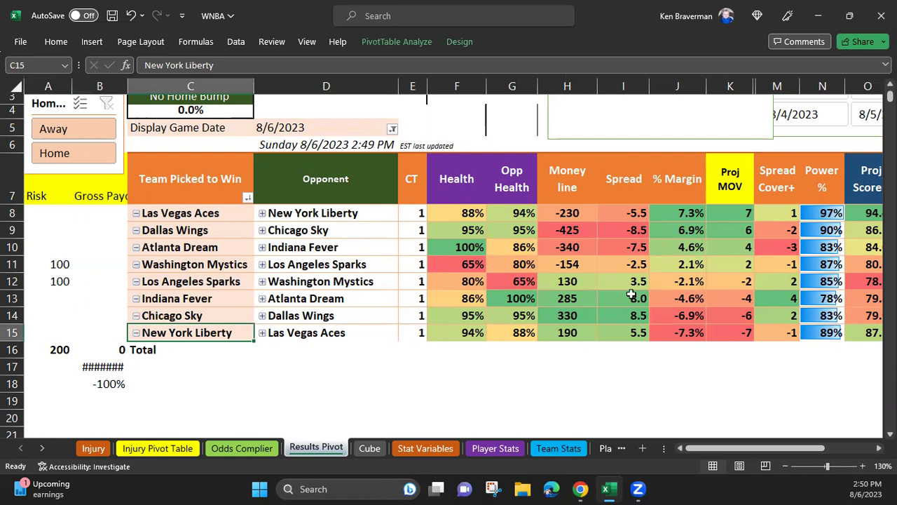
pyautogui.moveTo(568, 303); pyautogui.dragTo(567, 314)
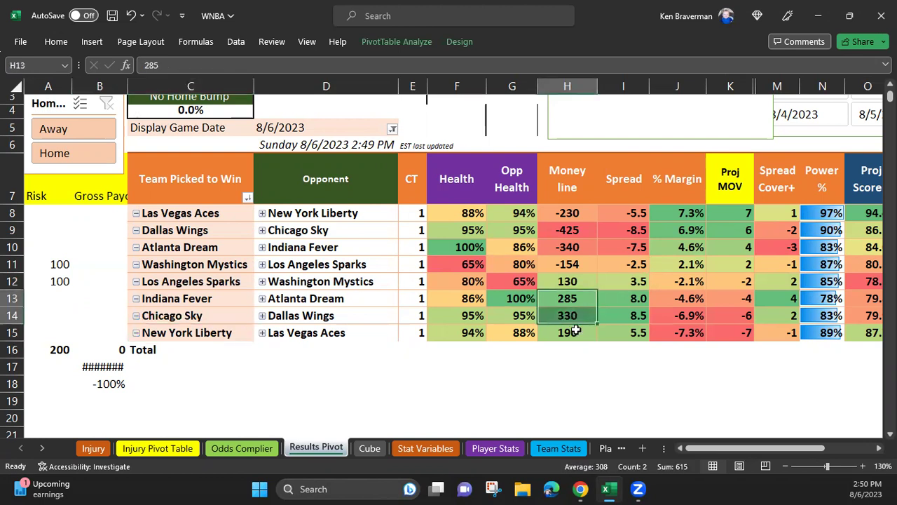
# Compare the Fever's and Sky's money lines with the Dallas Wings', and examine the matchups, money lines and risk cells down to the New York Liberty
pyautogui.click(306, 298)
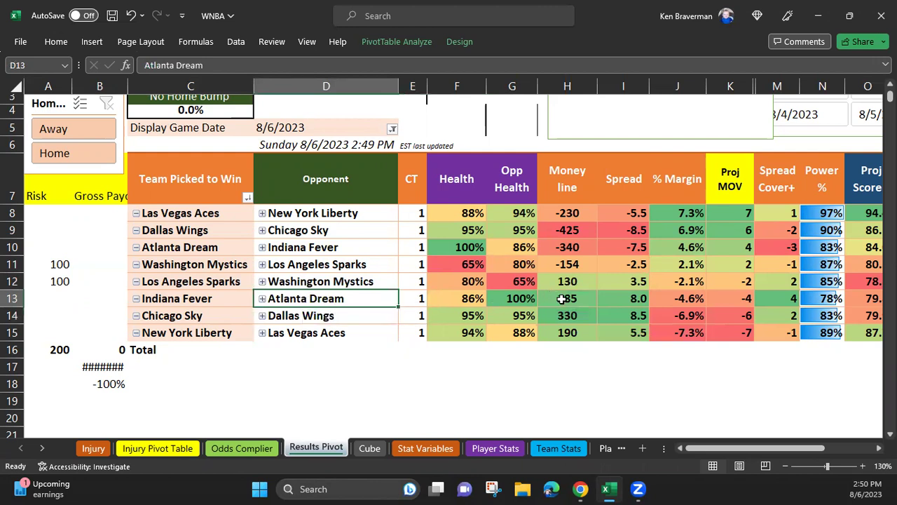
pyautogui.click(568, 232)
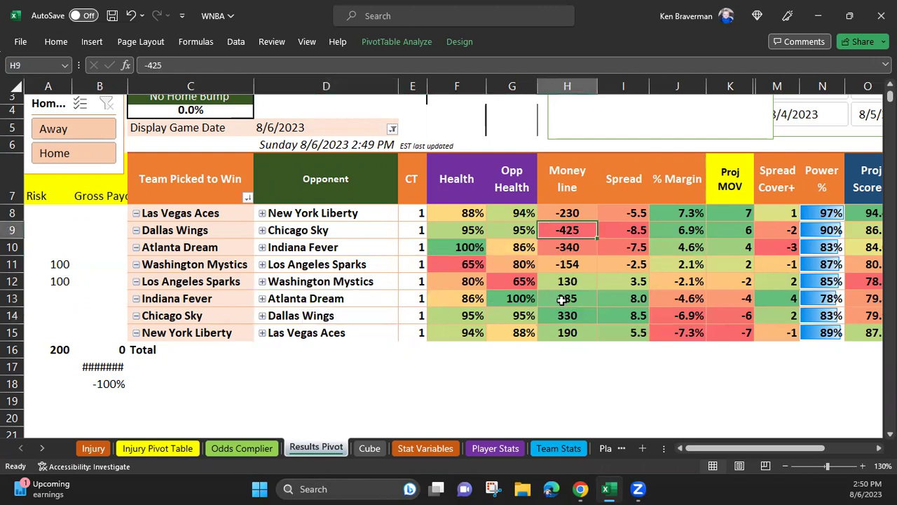
pyautogui.moveTo(560, 298); pyautogui.dragTo(560, 315)
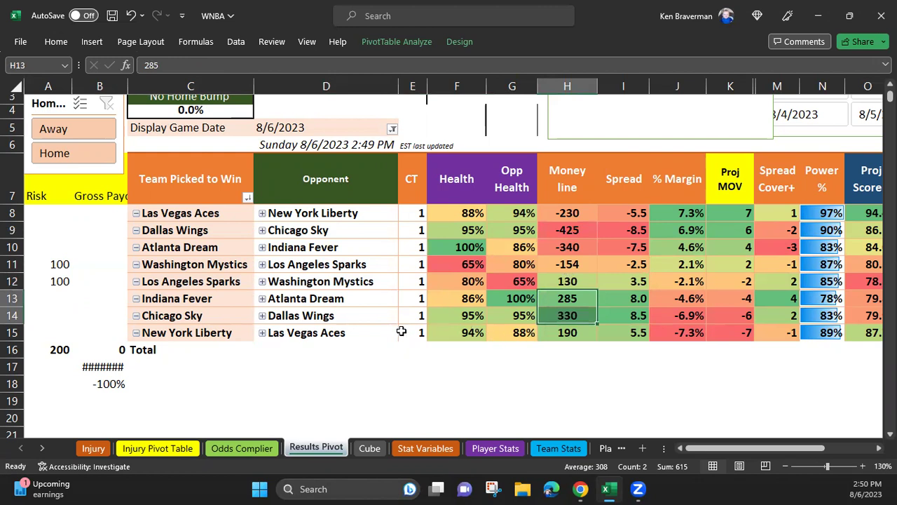
pyautogui.click(567, 316)
pyautogui.click(177, 315)
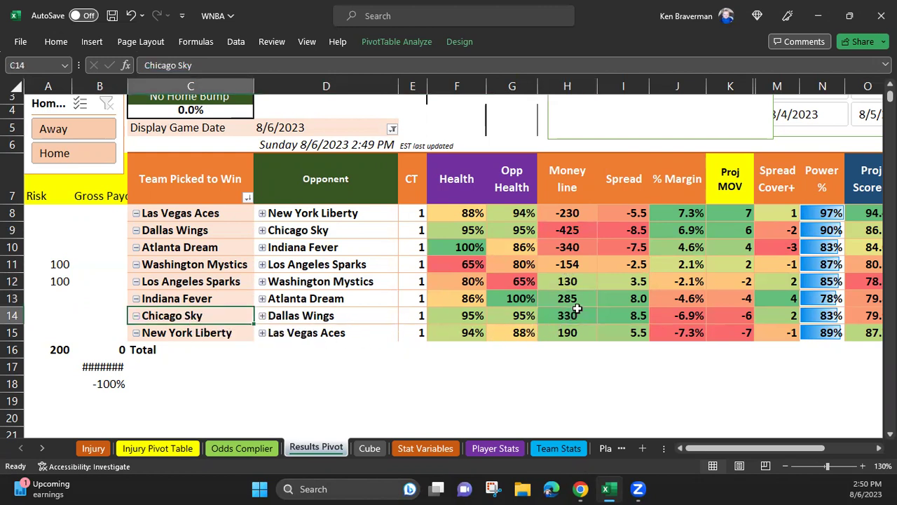
pyautogui.moveTo(574, 317); pyautogui.dragTo(575, 303)
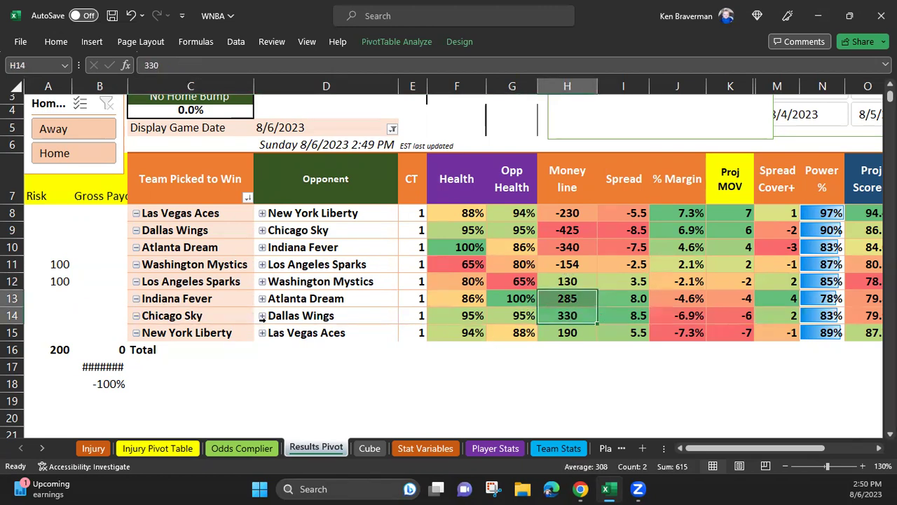
pyautogui.moveTo(184, 298); pyautogui.dragTo(295, 334)
pyautogui.moveTo(567, 300); pyautogui.dragTo(565, 350)
pyautogui.moveTo(56, 302); pyautogui.dragTo(50, 328)
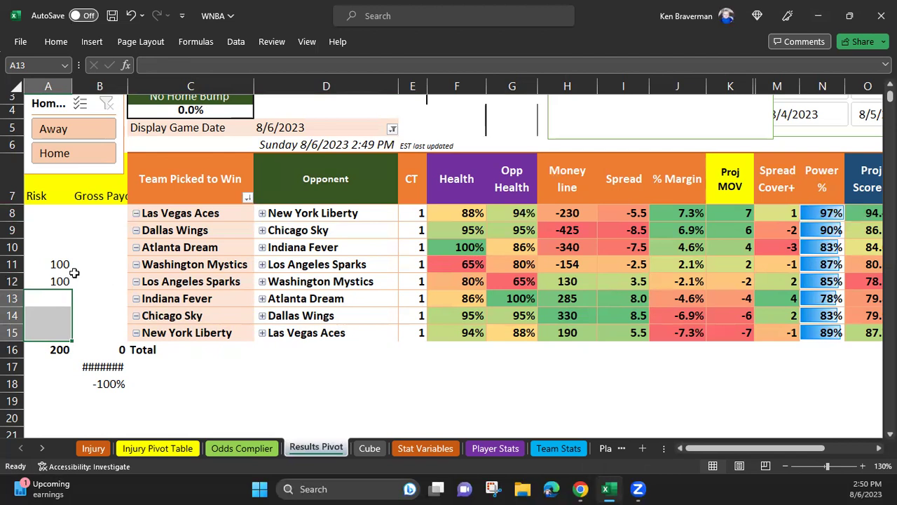
# Examine the Washington Mystics and Los Angeles Sparks rows, comparing their % margins and checking the Sparks' money line
pyautogui.moveTo(12, 264); pyautogui.dragTo(62, 274)
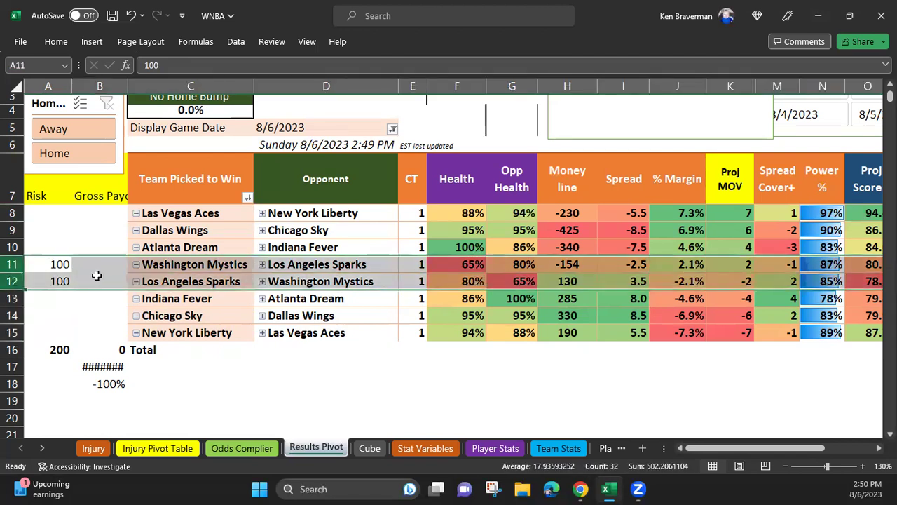
pyautogui.click(94, 275)
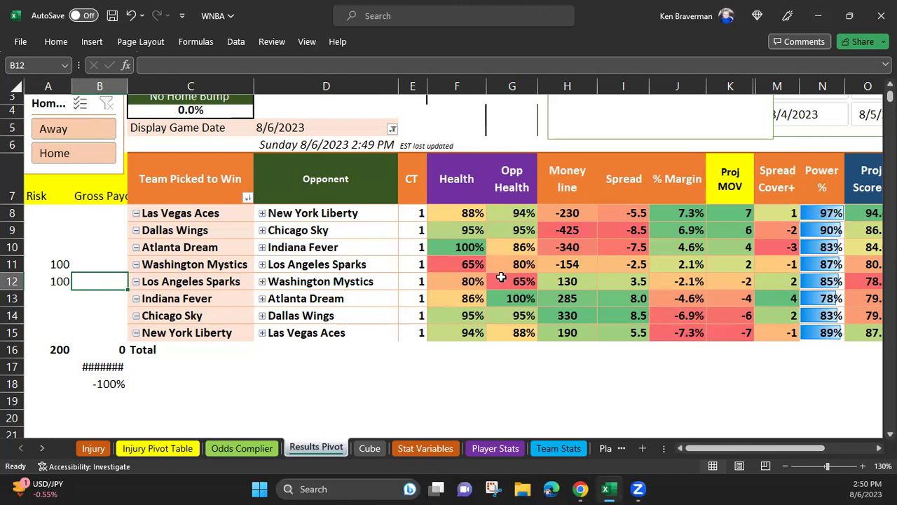
pyautogui.moveTo(671, 265); pyautogui.dragTo(674, 276)
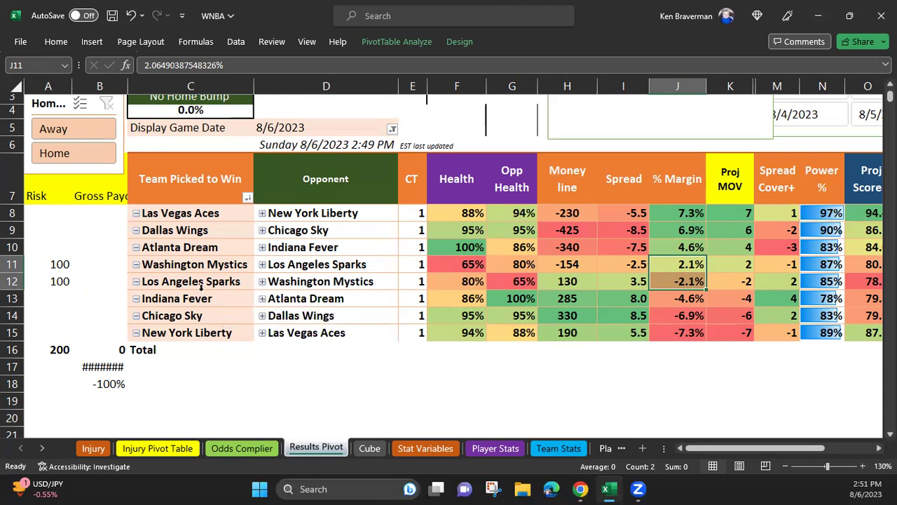
pyautogui.click(575, 285)
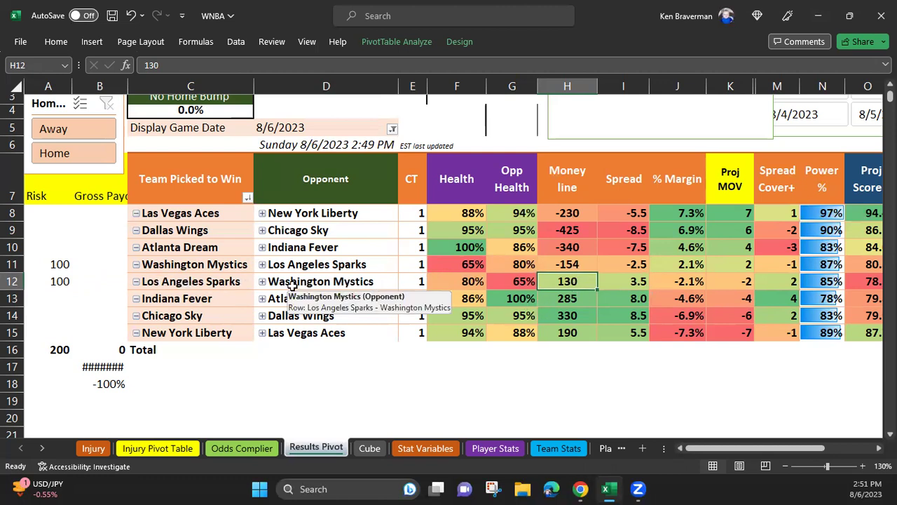
pyautogui.moveTo(222, 266); pyautogui.dragTo(230, 283)
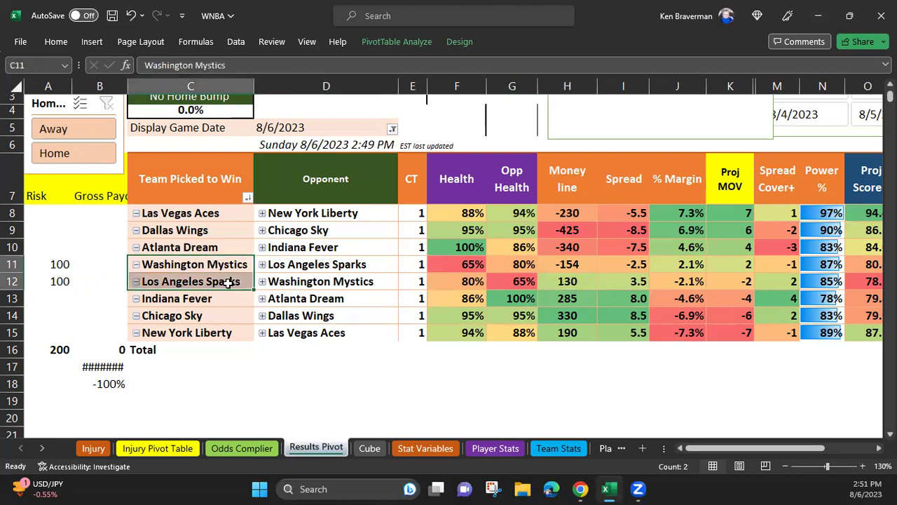